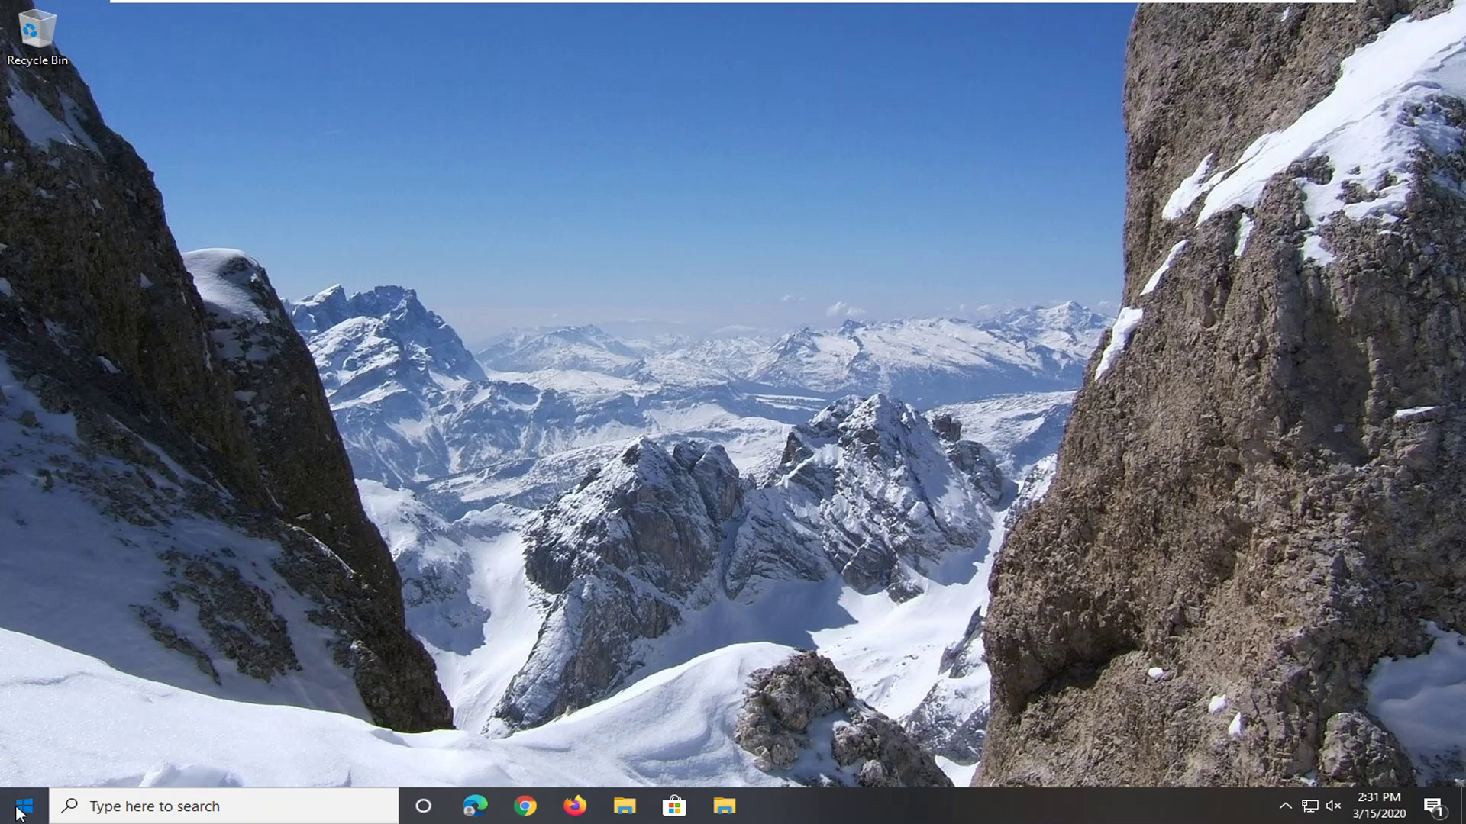
Step: Search the Start menu for regedit and run Registry Editor as administrator
click(13, 811)
text(regedit)
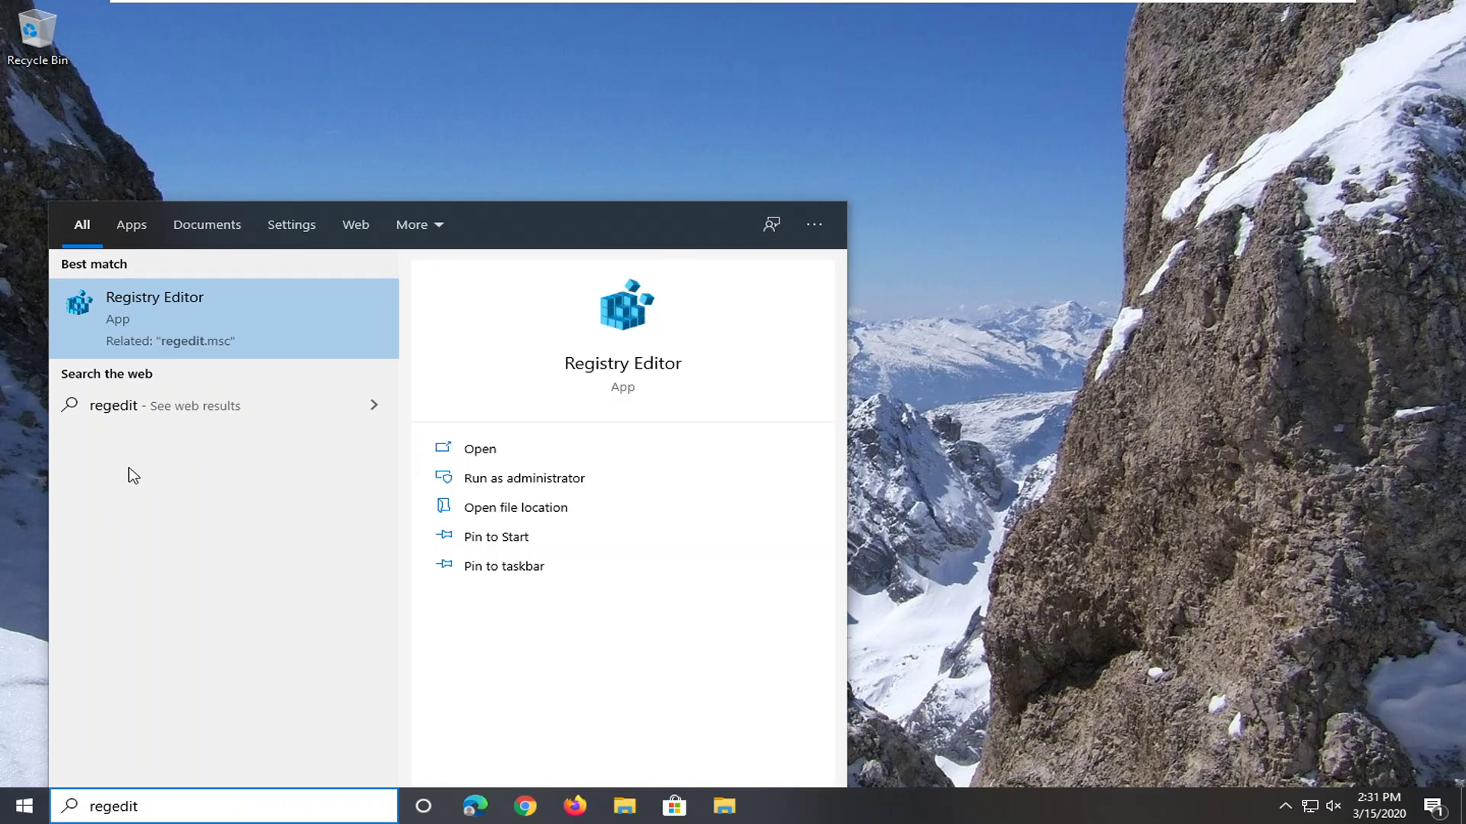
right_click(145, 310)
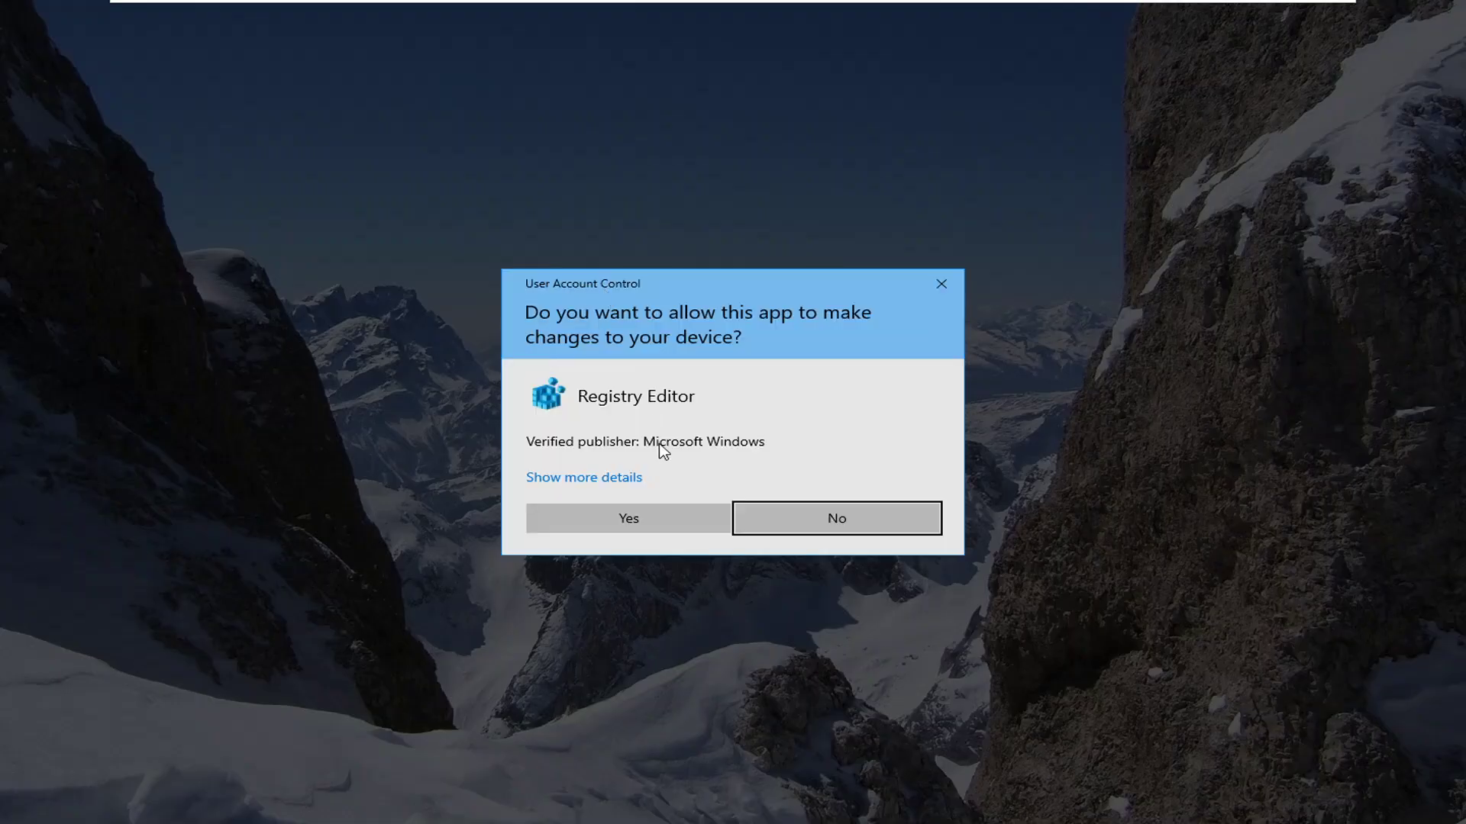
click(625, 517)
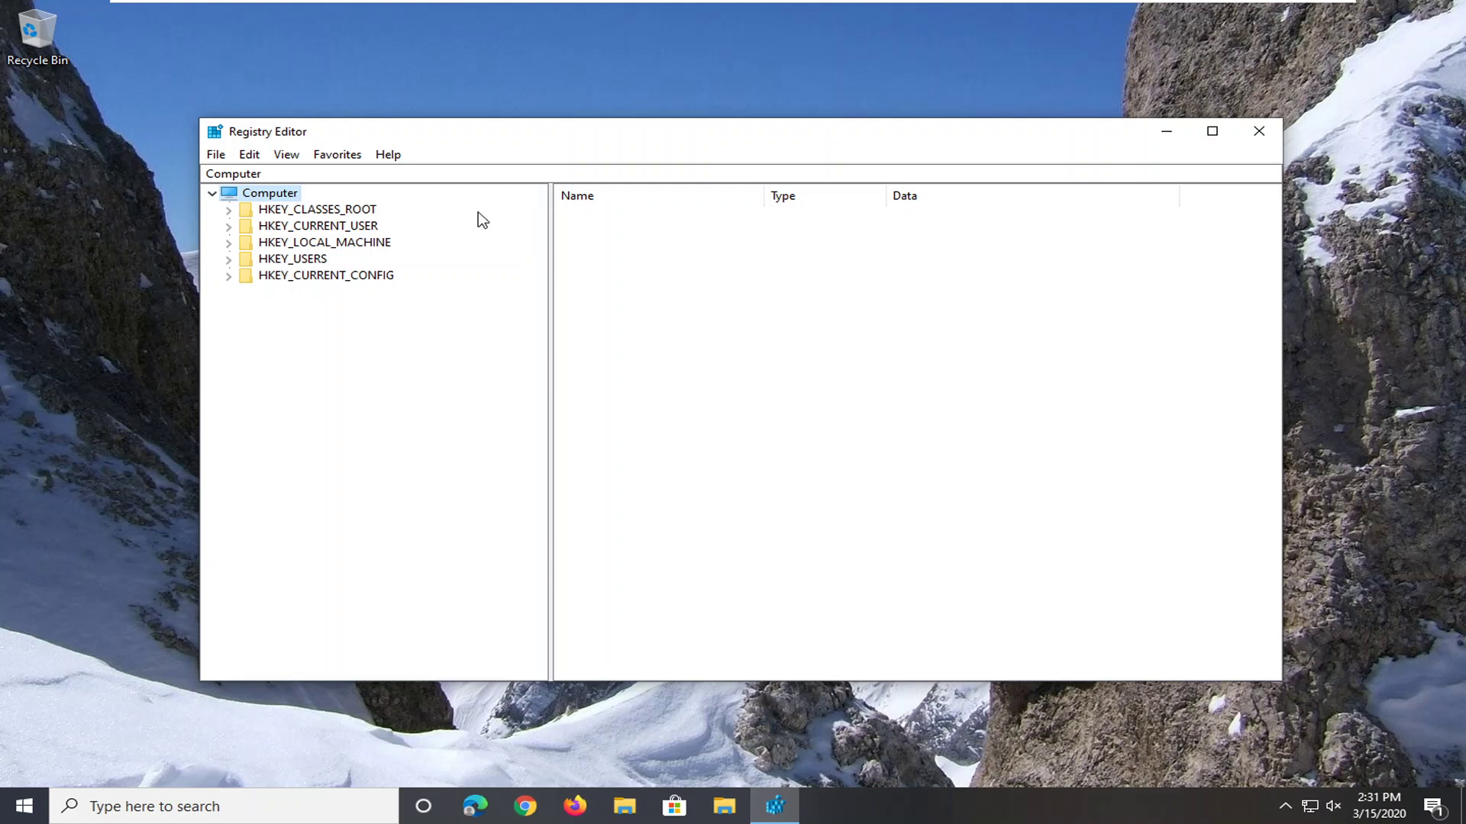
click(274, 174)
click(220, 160)
click(238, 195)
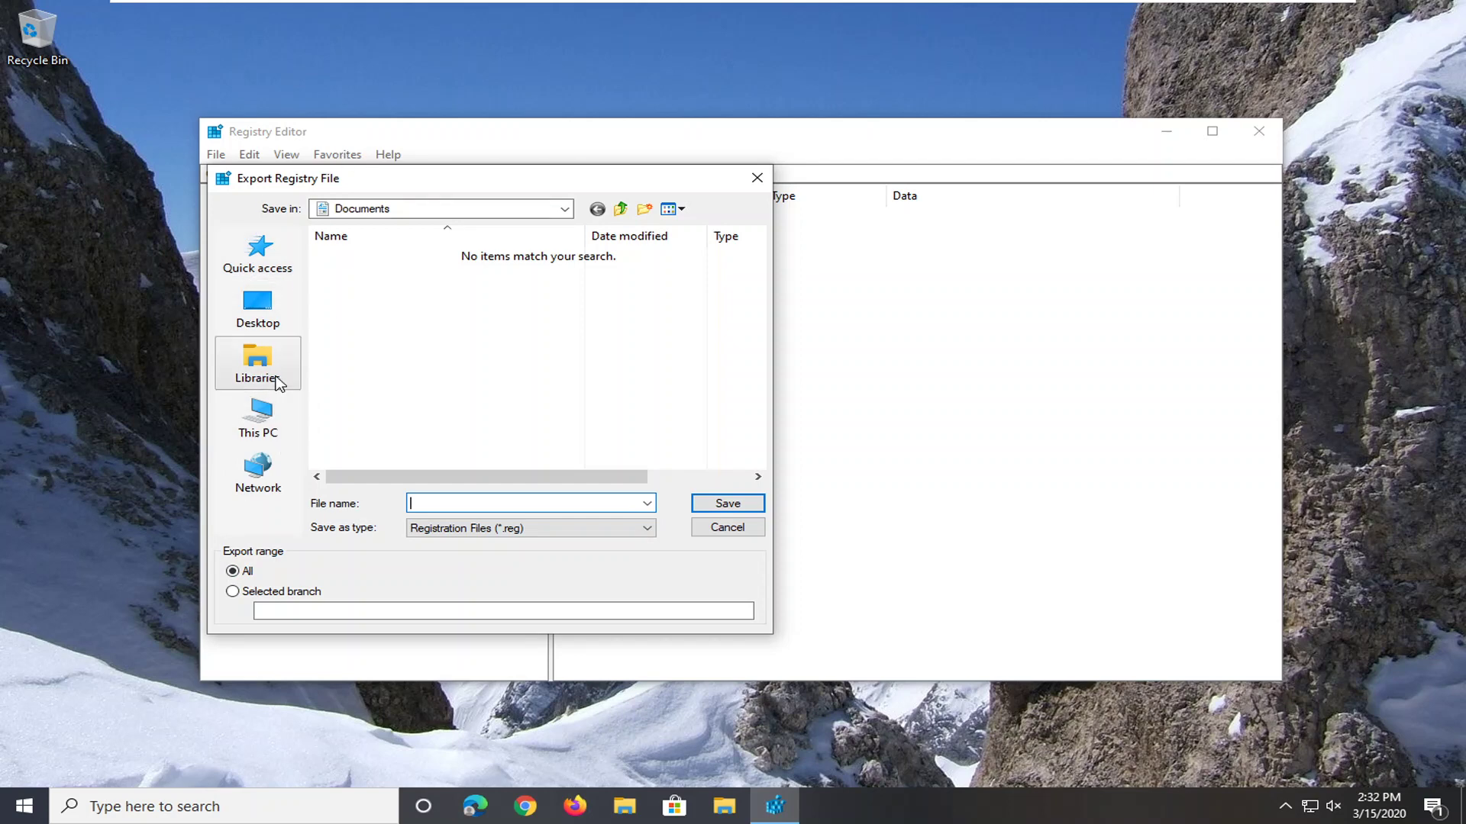
click(258, 309)
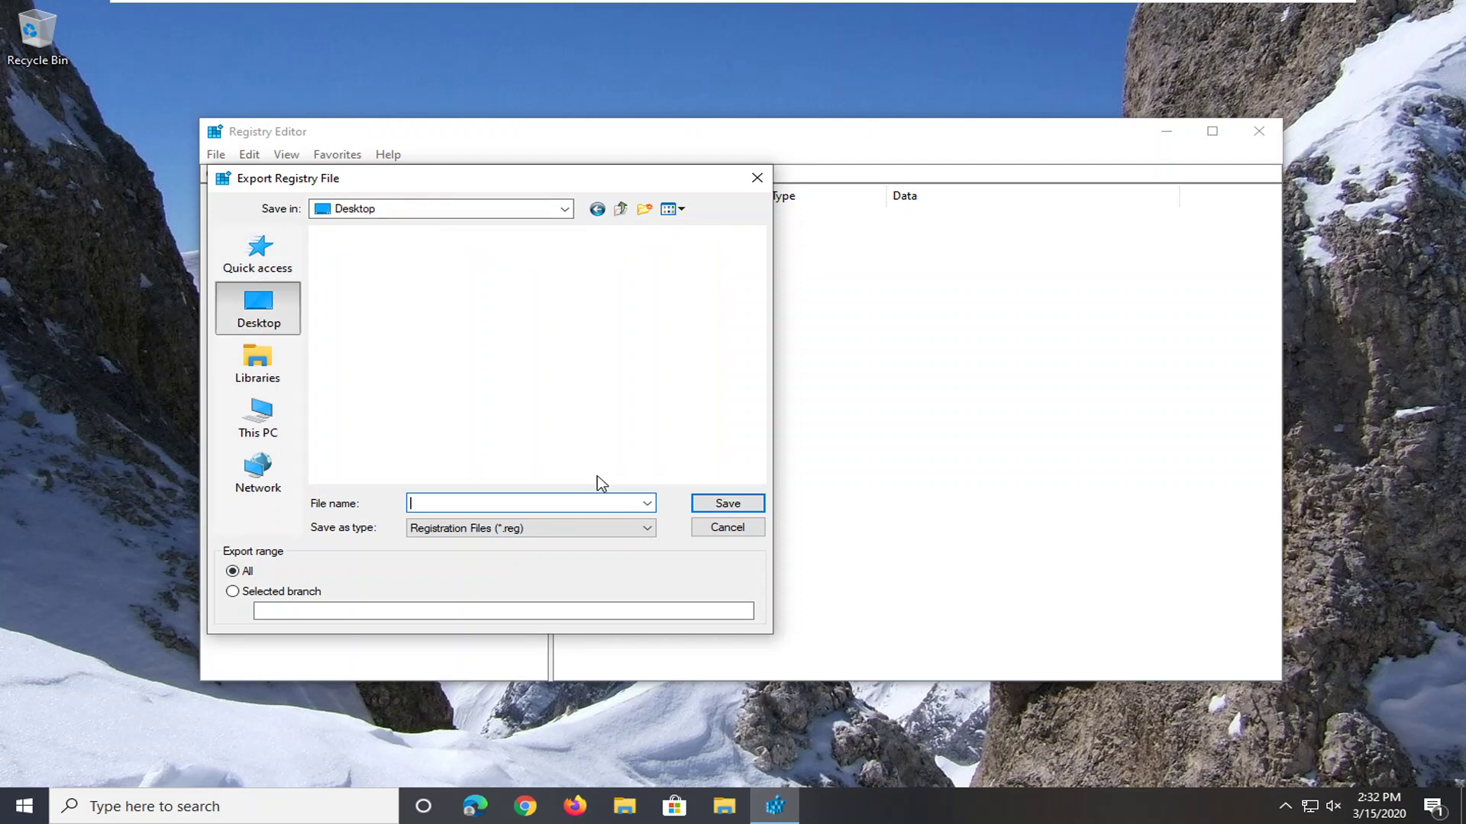
click(725, 528)
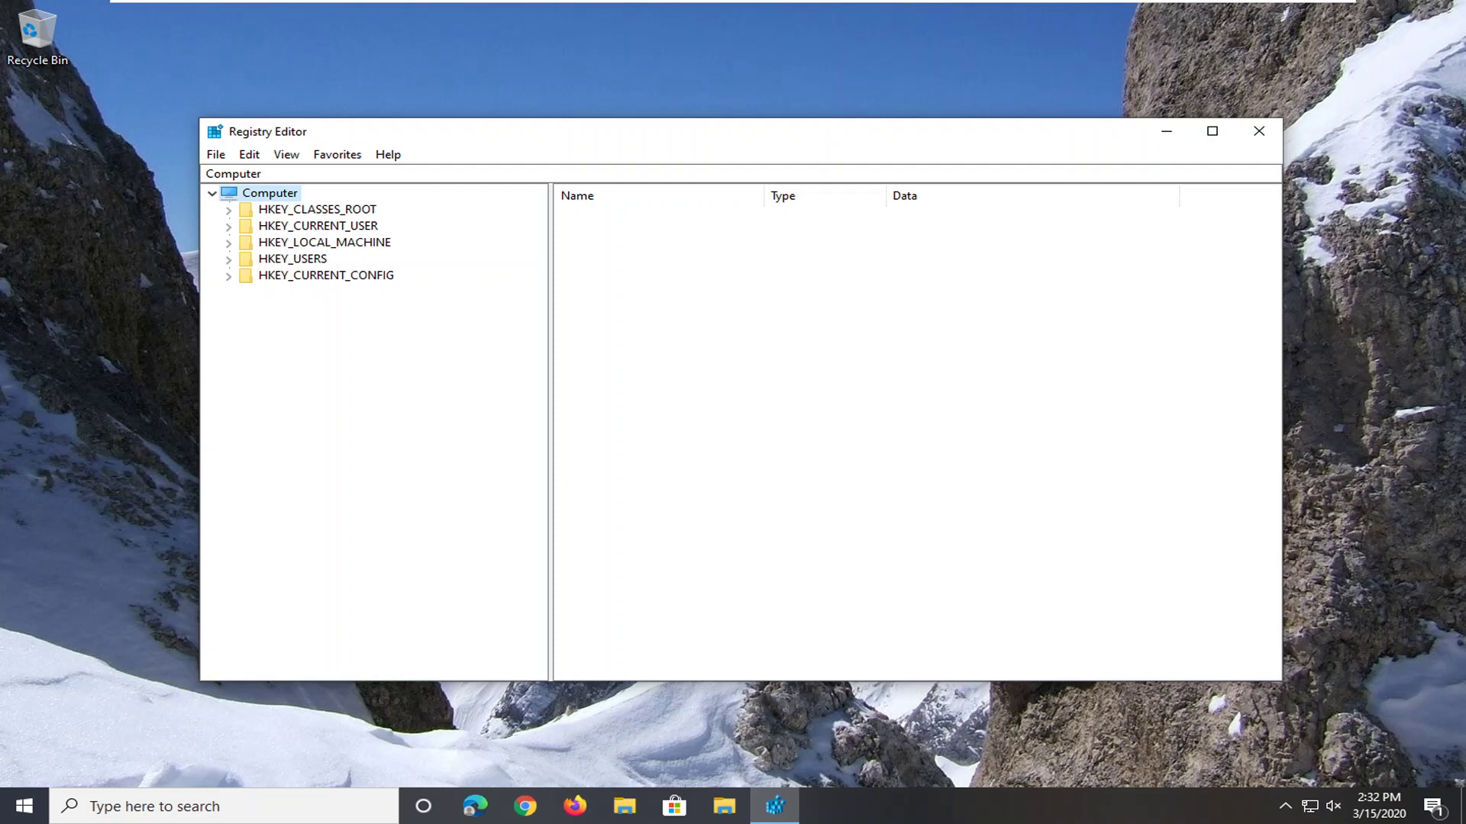
click(217, 155)
click(256, 176)
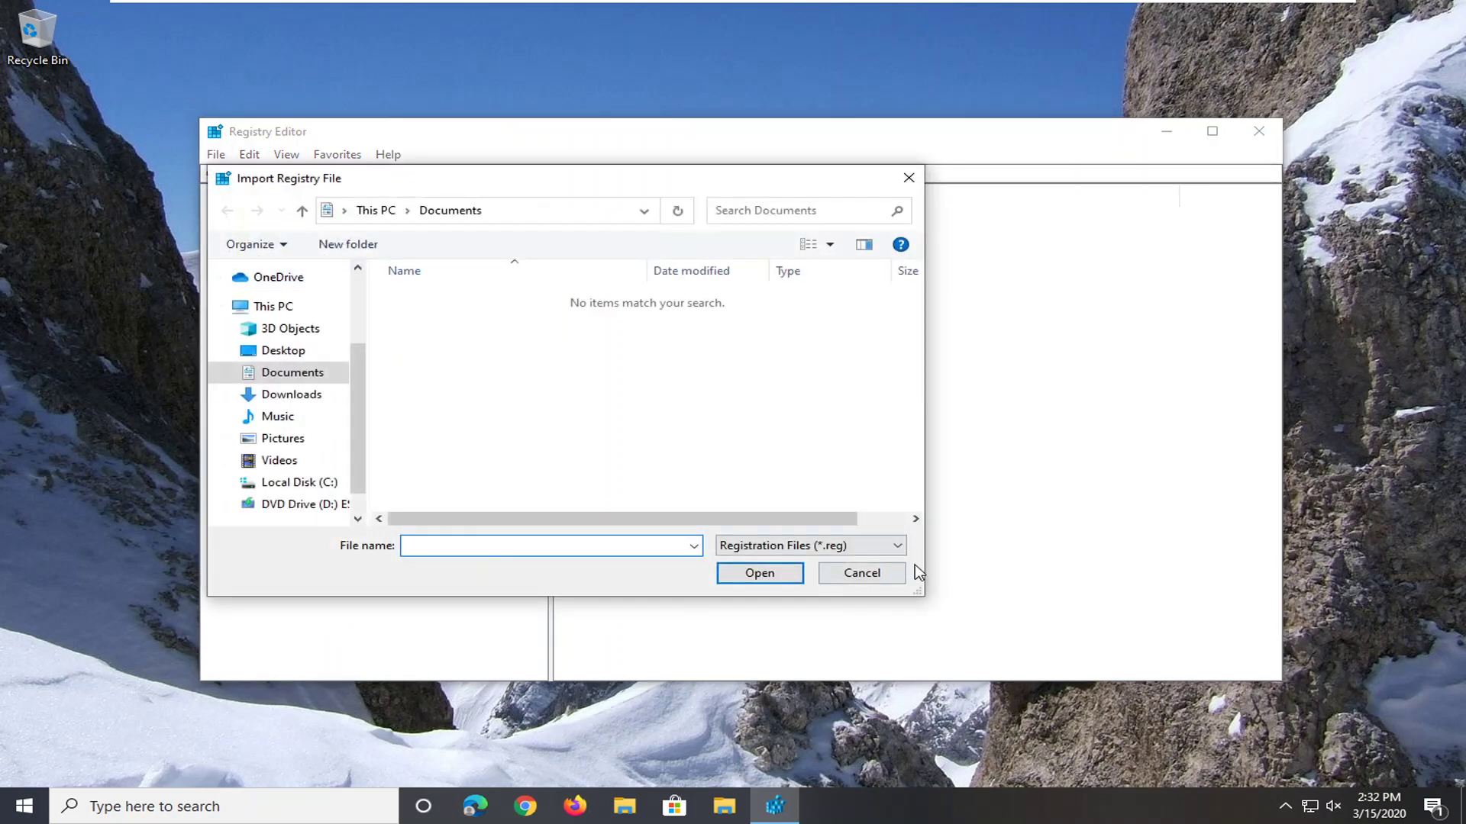
click(859, 572)
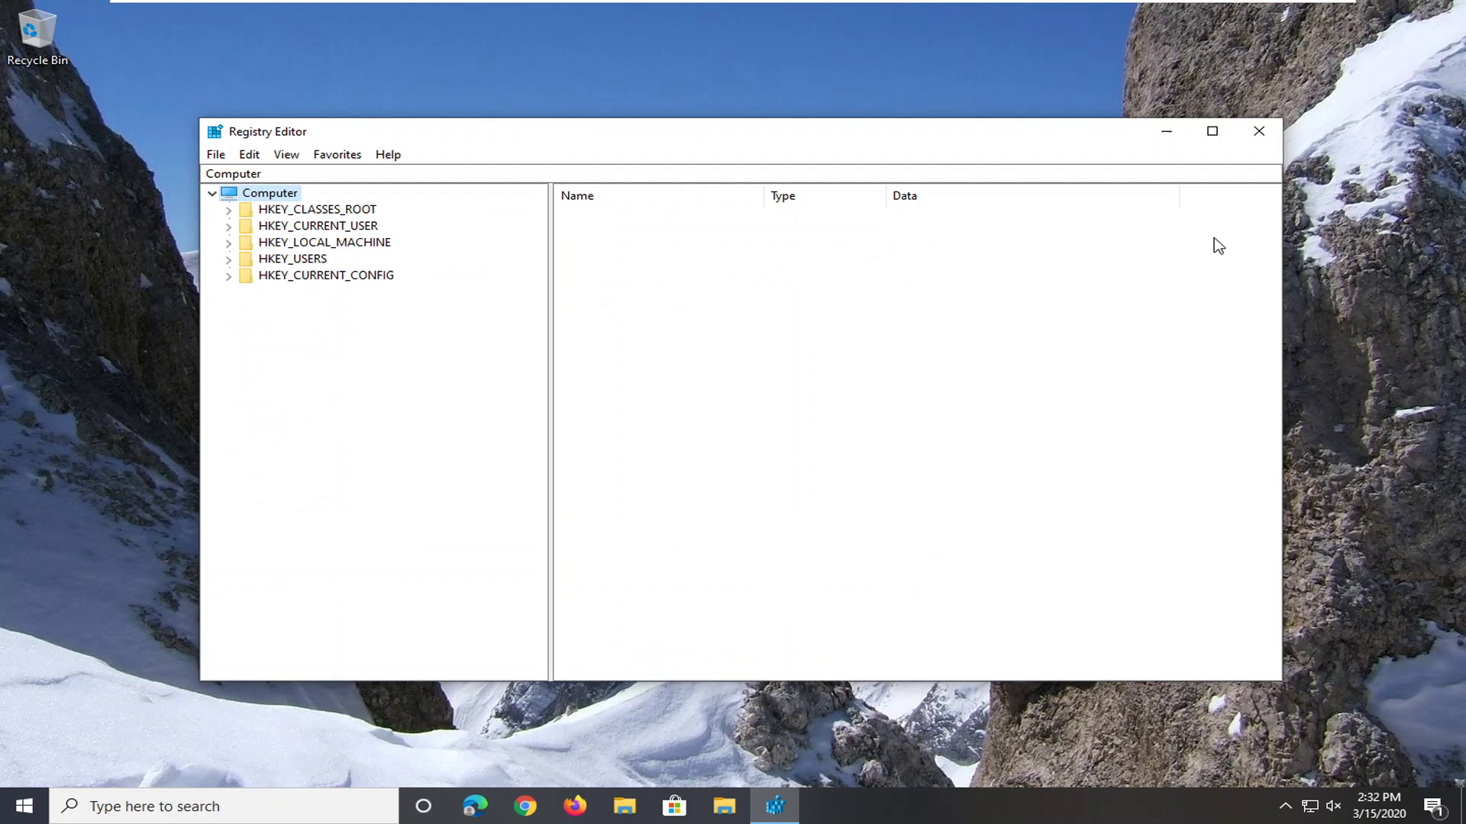
Step: Expand HKEY_LOCAL_MACHINE > SOFTWARE > Policies > Microsoft and select the Windows key
click(382, 250)
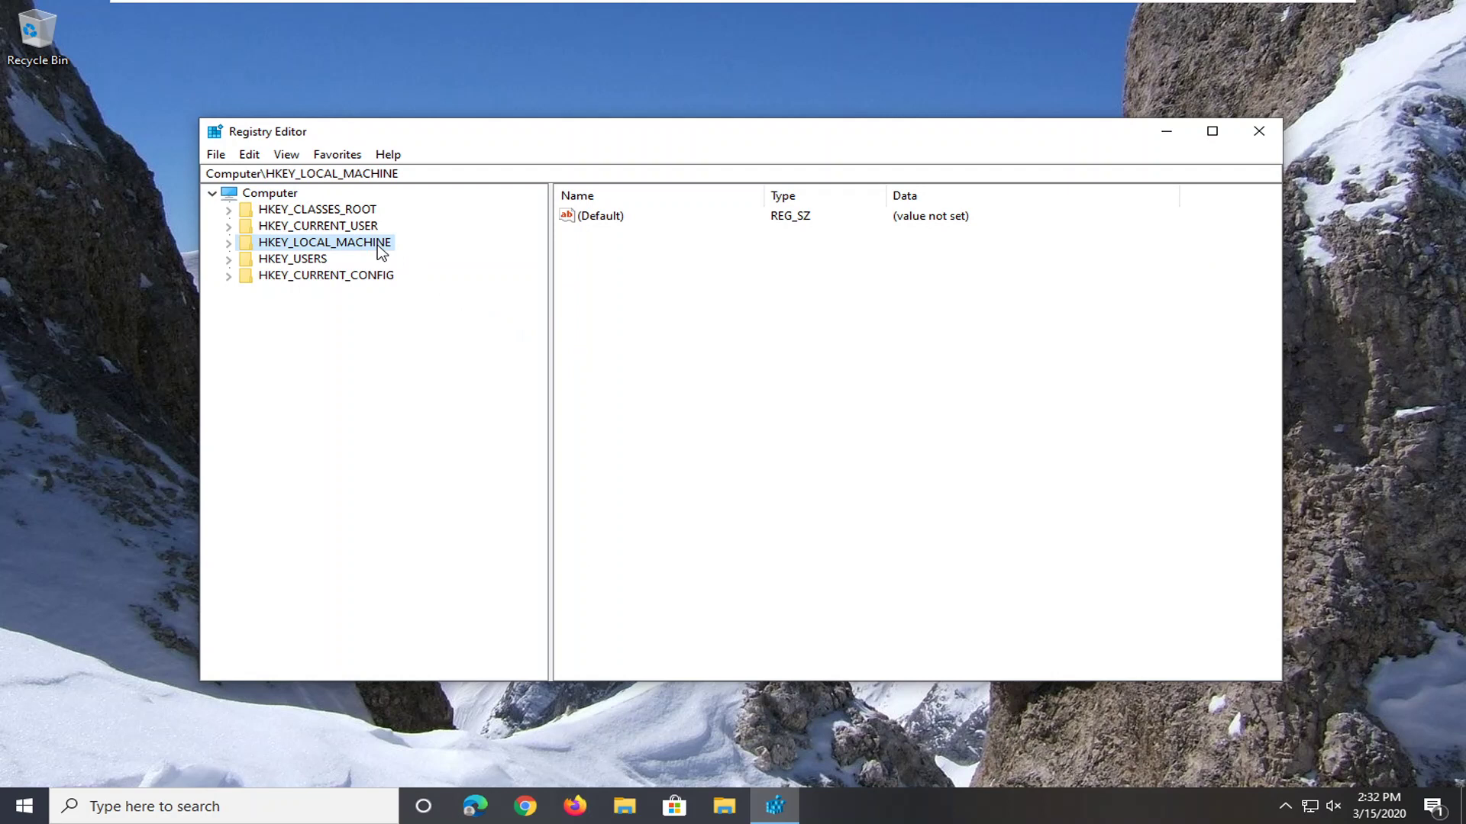
double_click(333, 244)
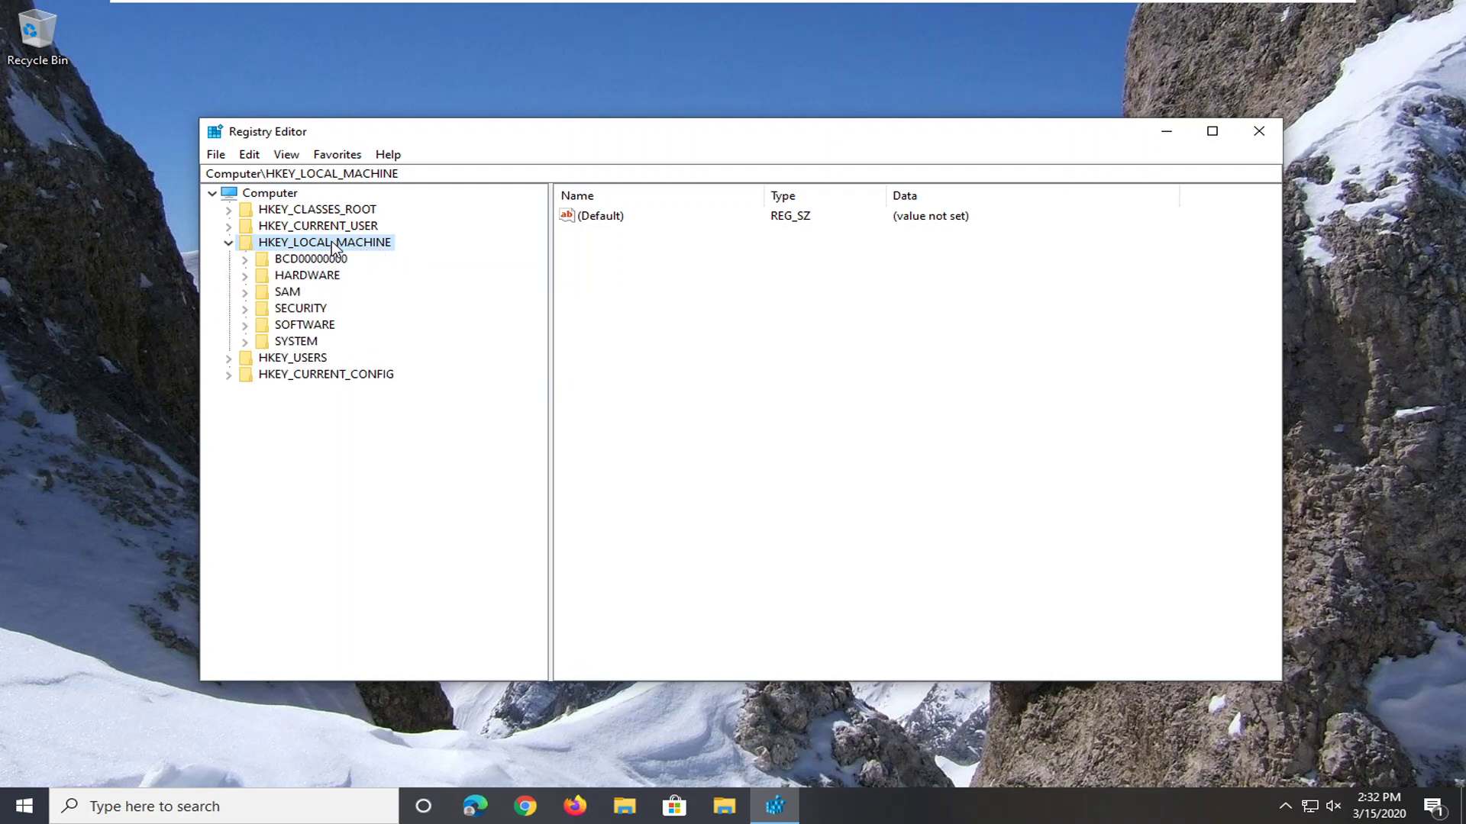
double_click(289, 327)
scroll(348, 447, down, 1)
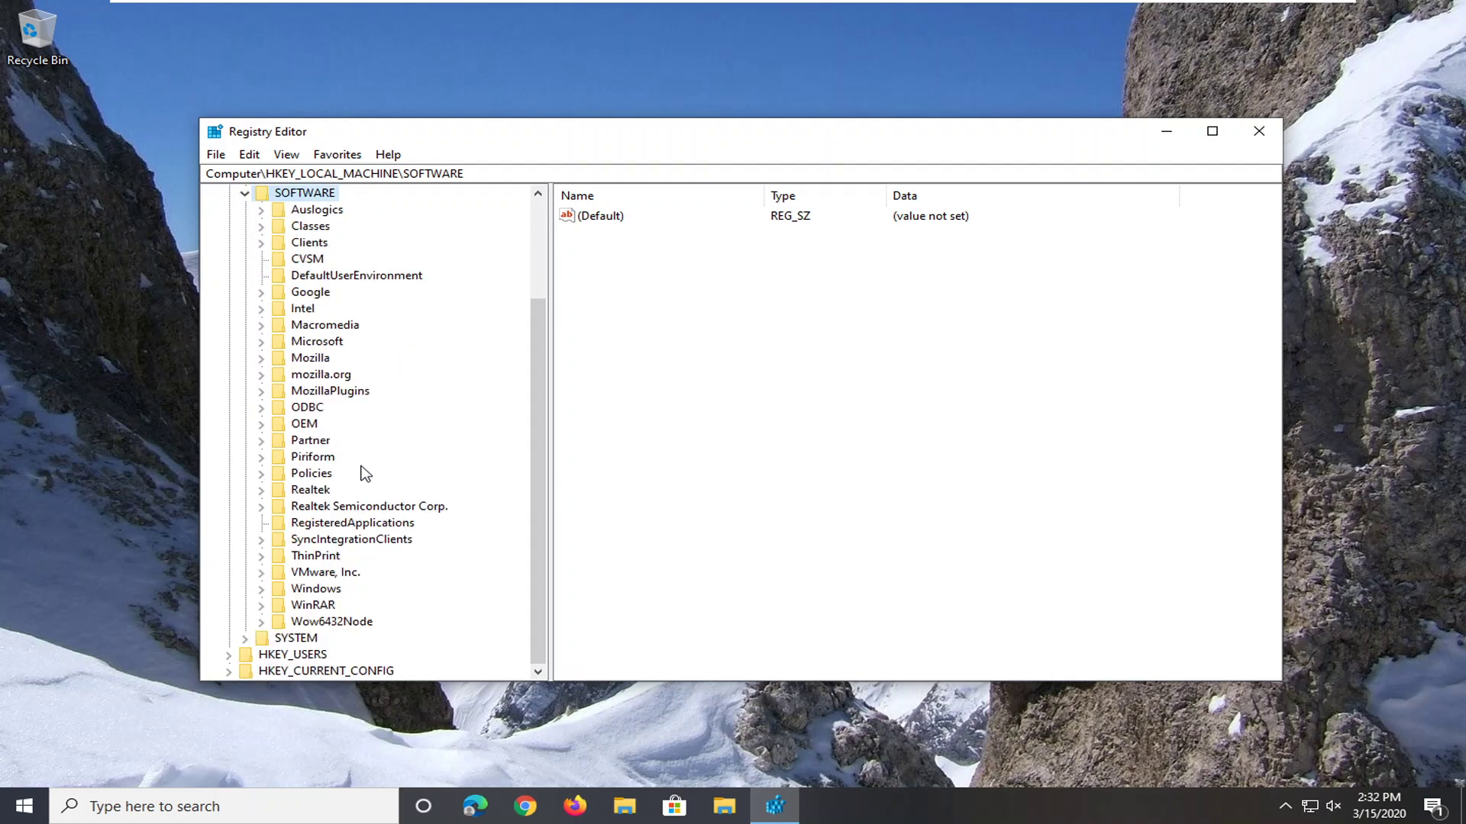
double_click(304, 476)
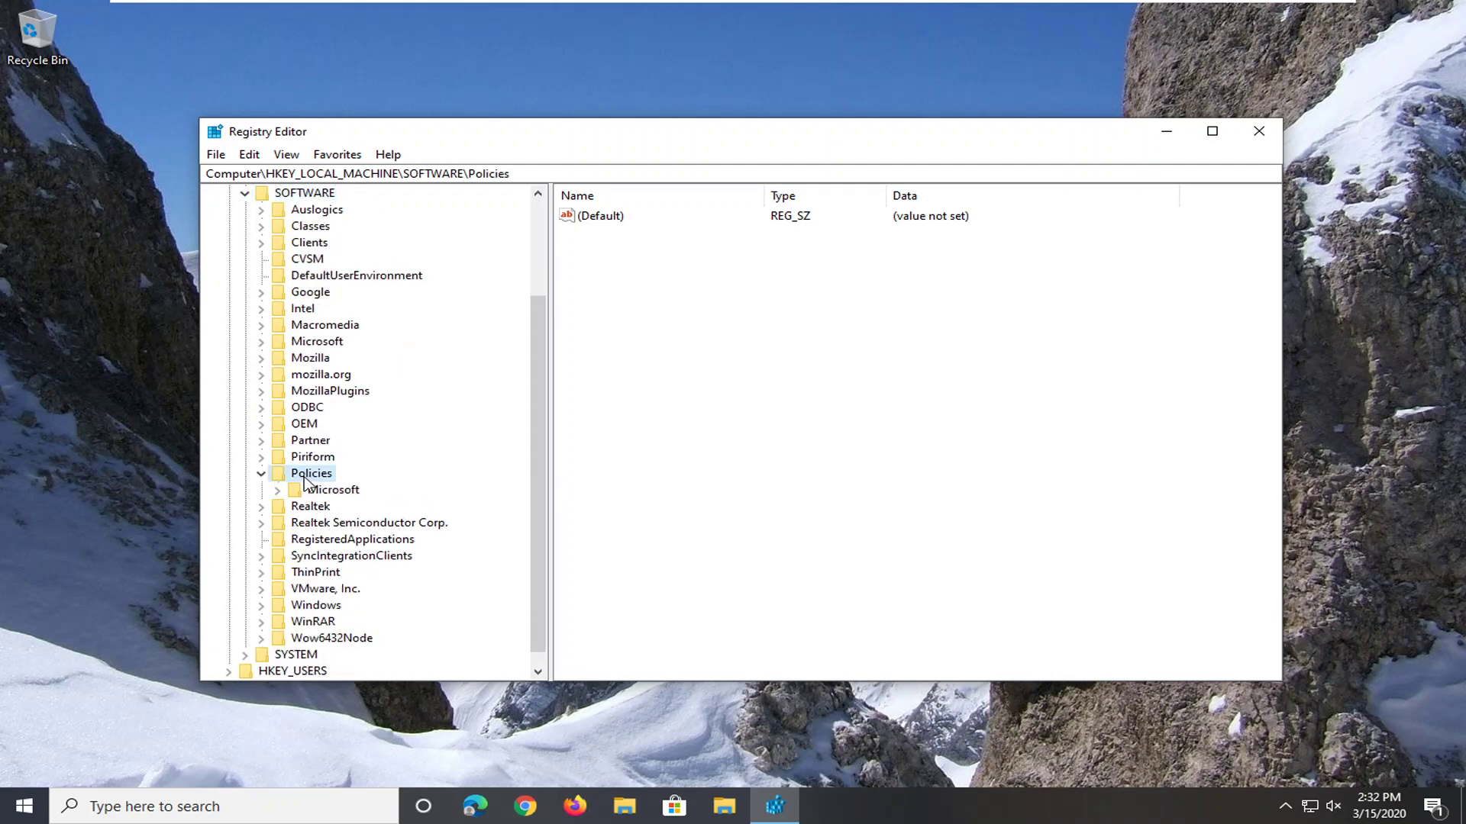
double_click(333, 491)
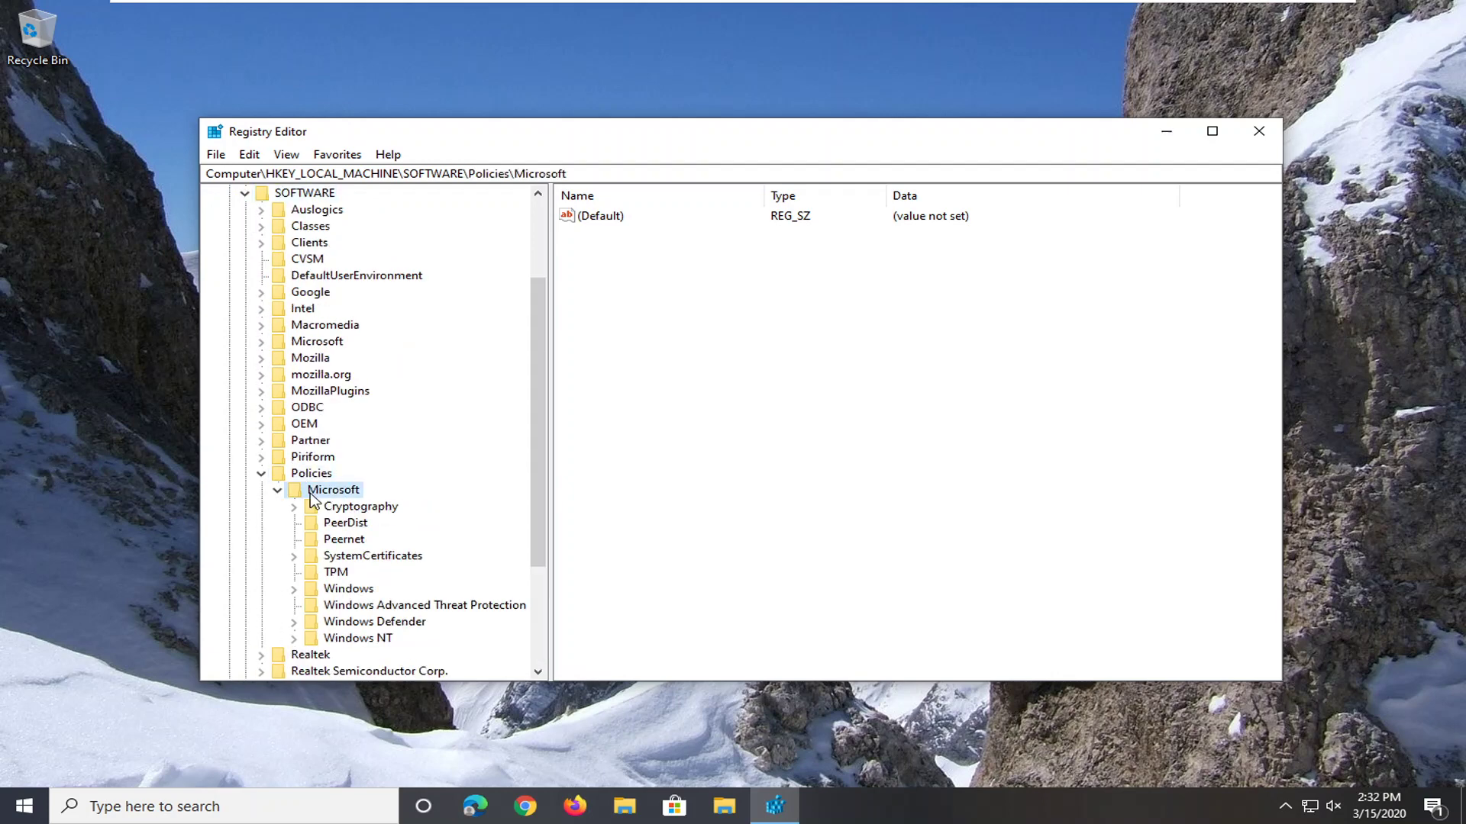
click(341, 592)
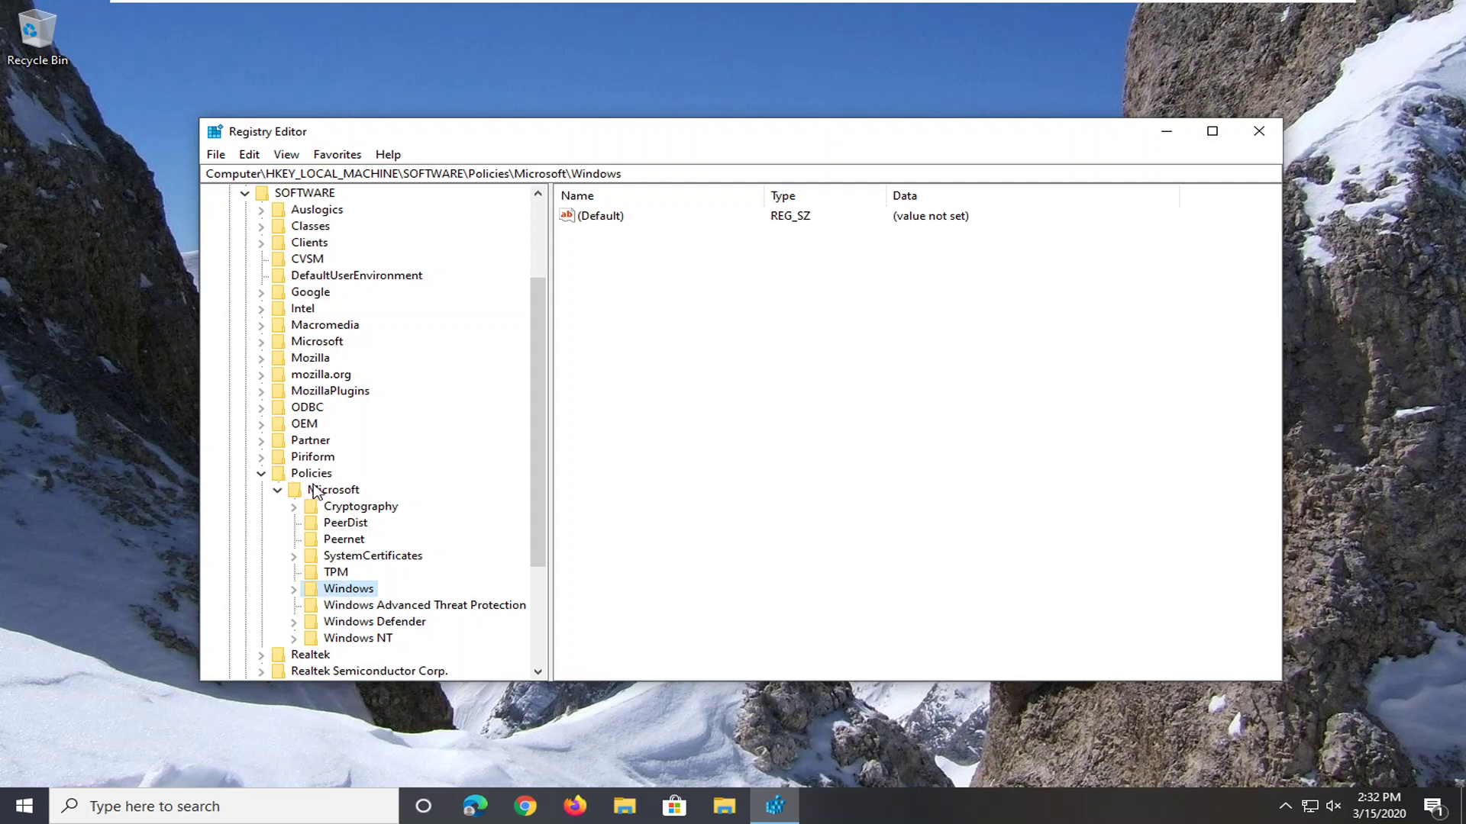
Step: Create a new subkey named LanmanWorkstation under the Windows key
right_click(342, 595)
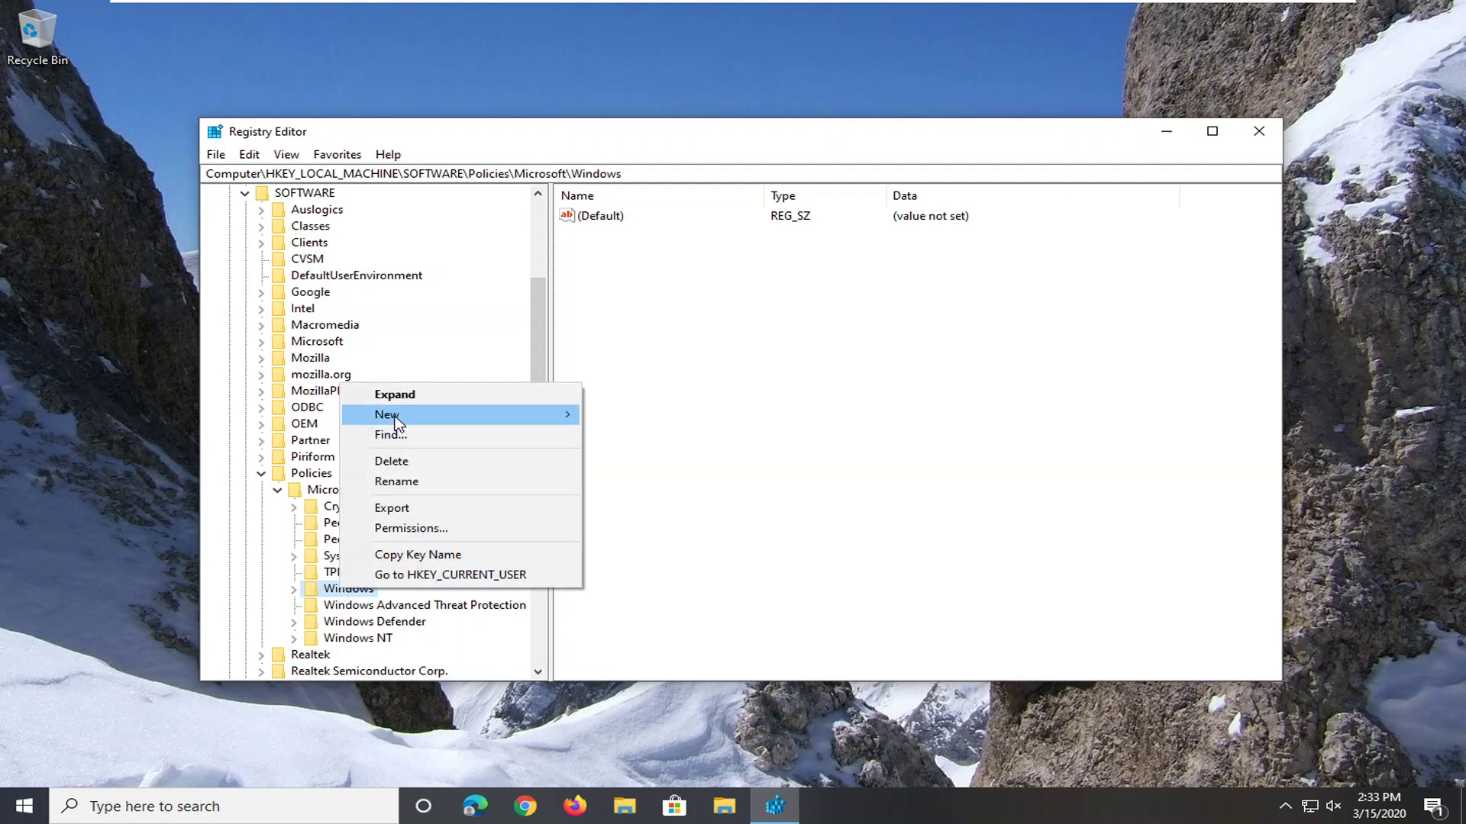
mouse_move(396, 422)
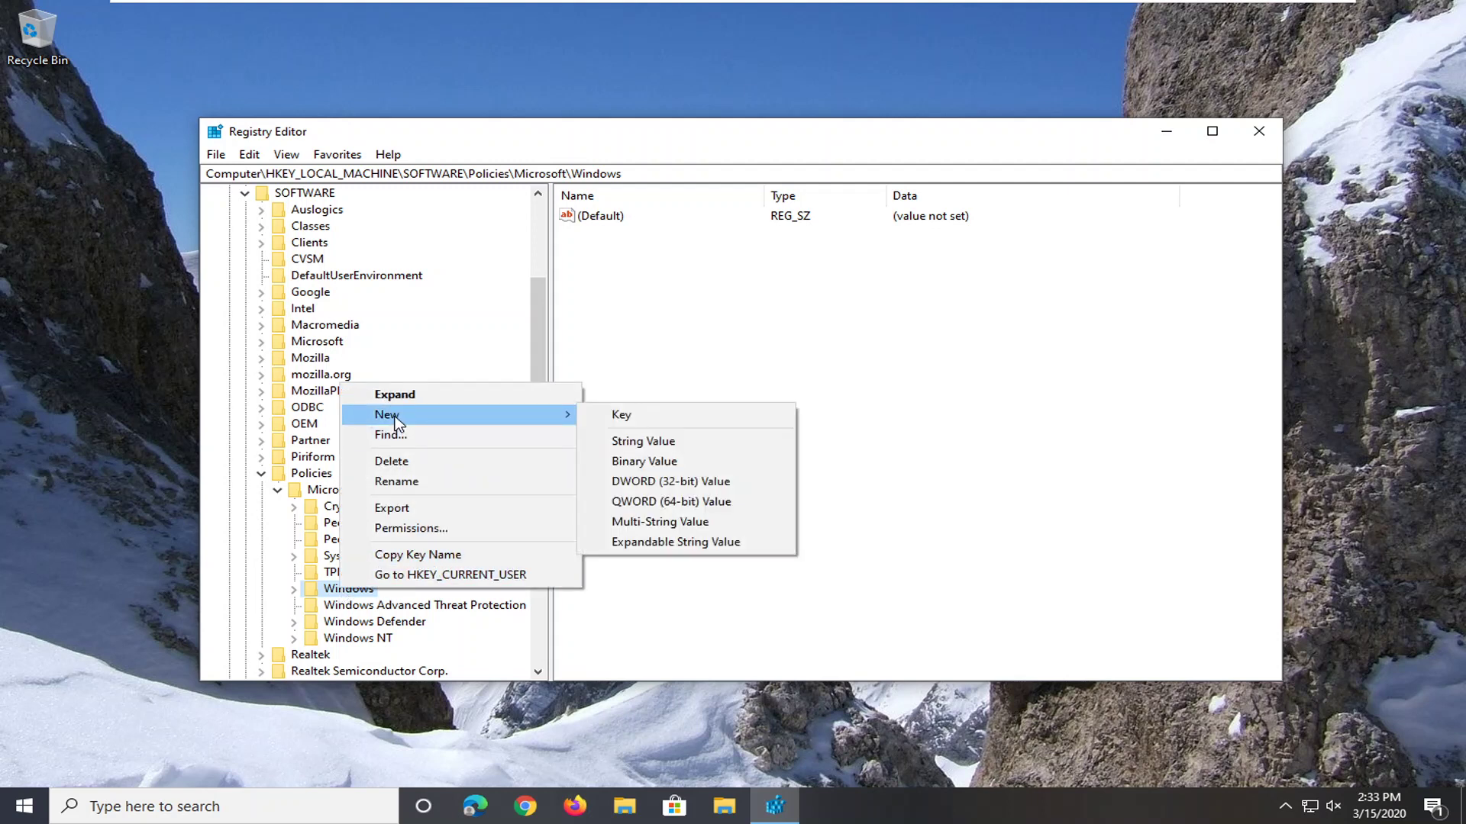
click(646, 417)
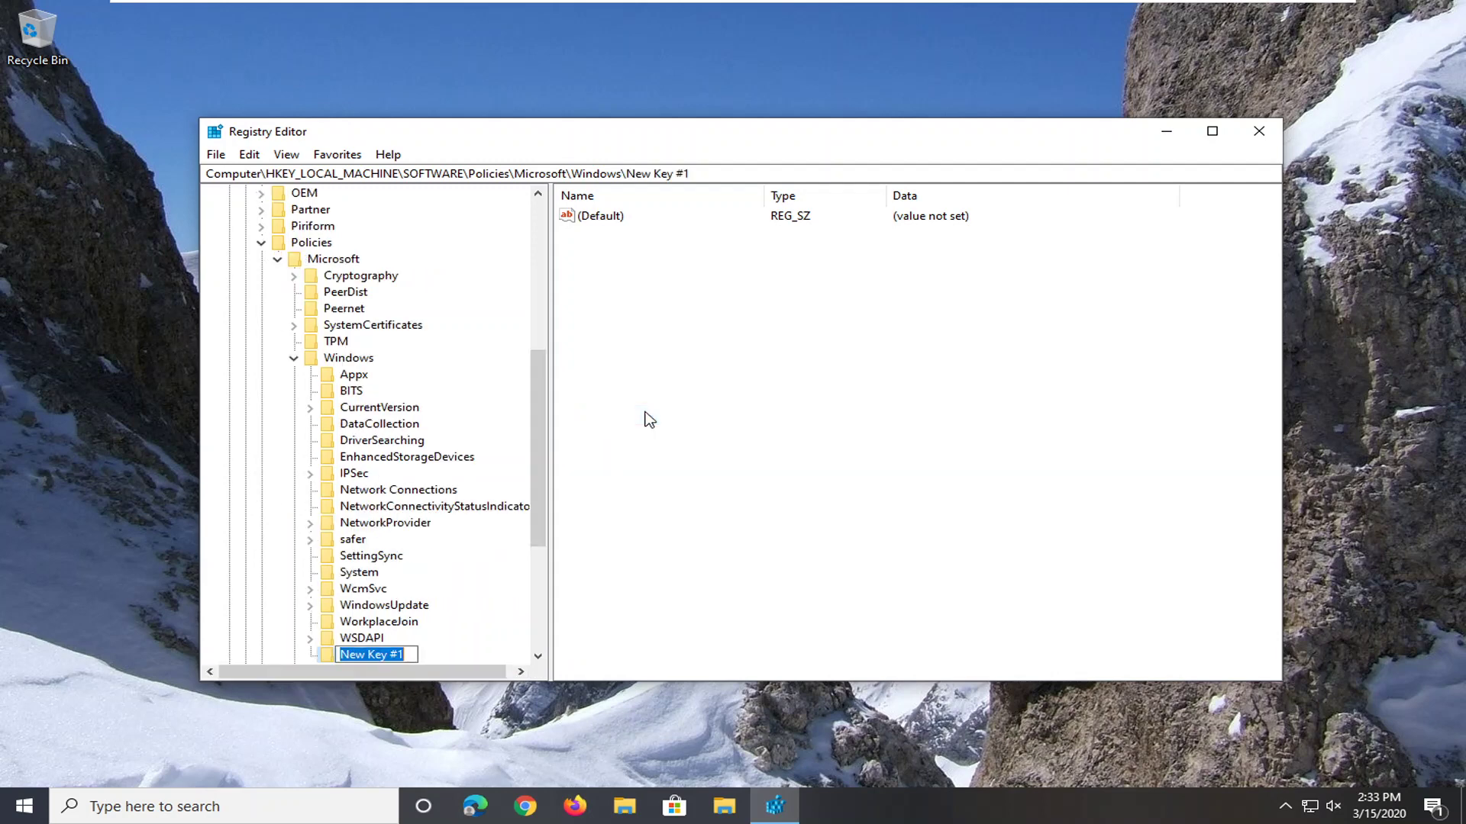
text(LanmanWorkstation)
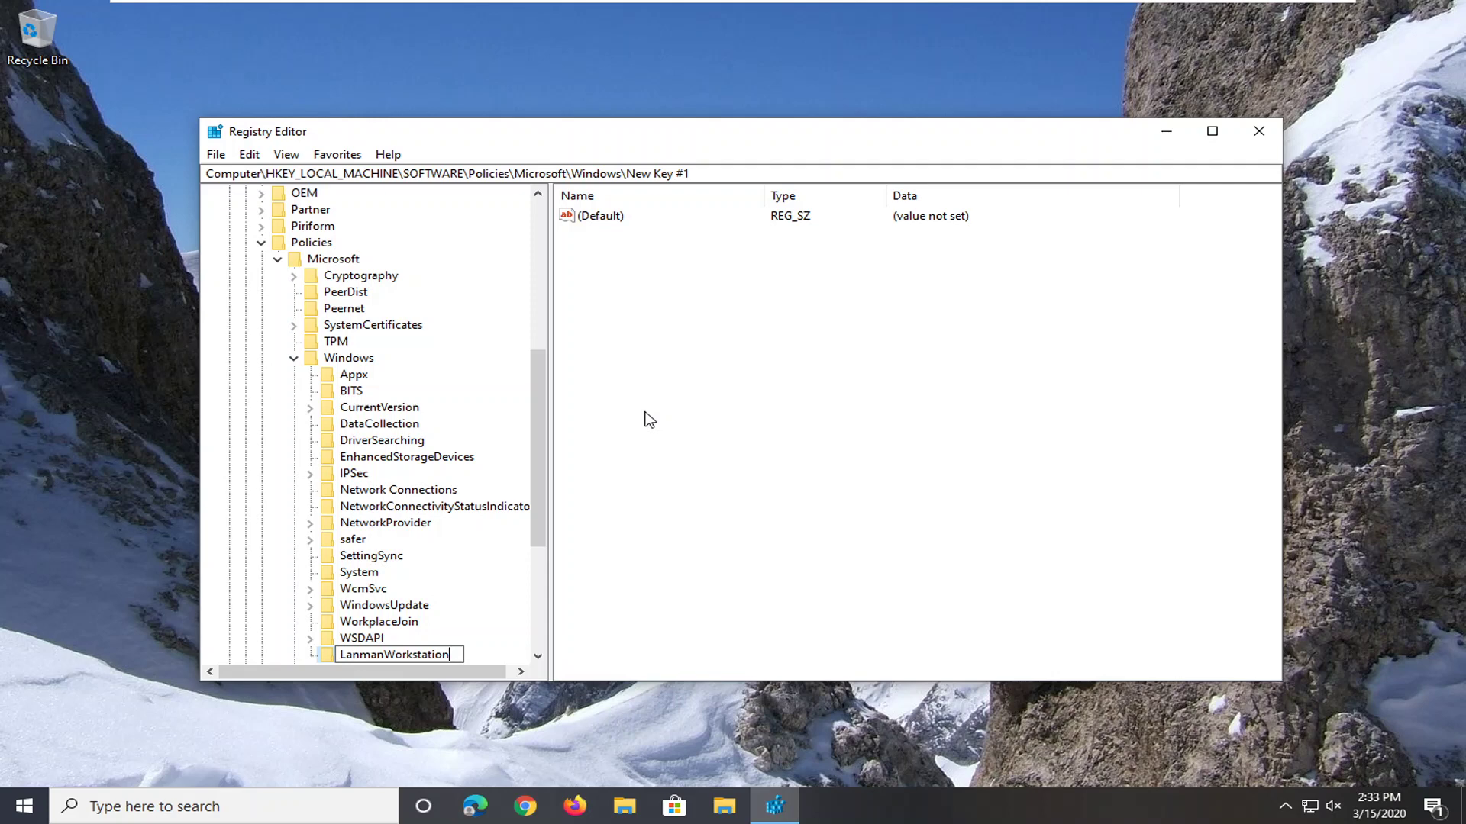
key(Return)
scroll(443, 584, down, 1)
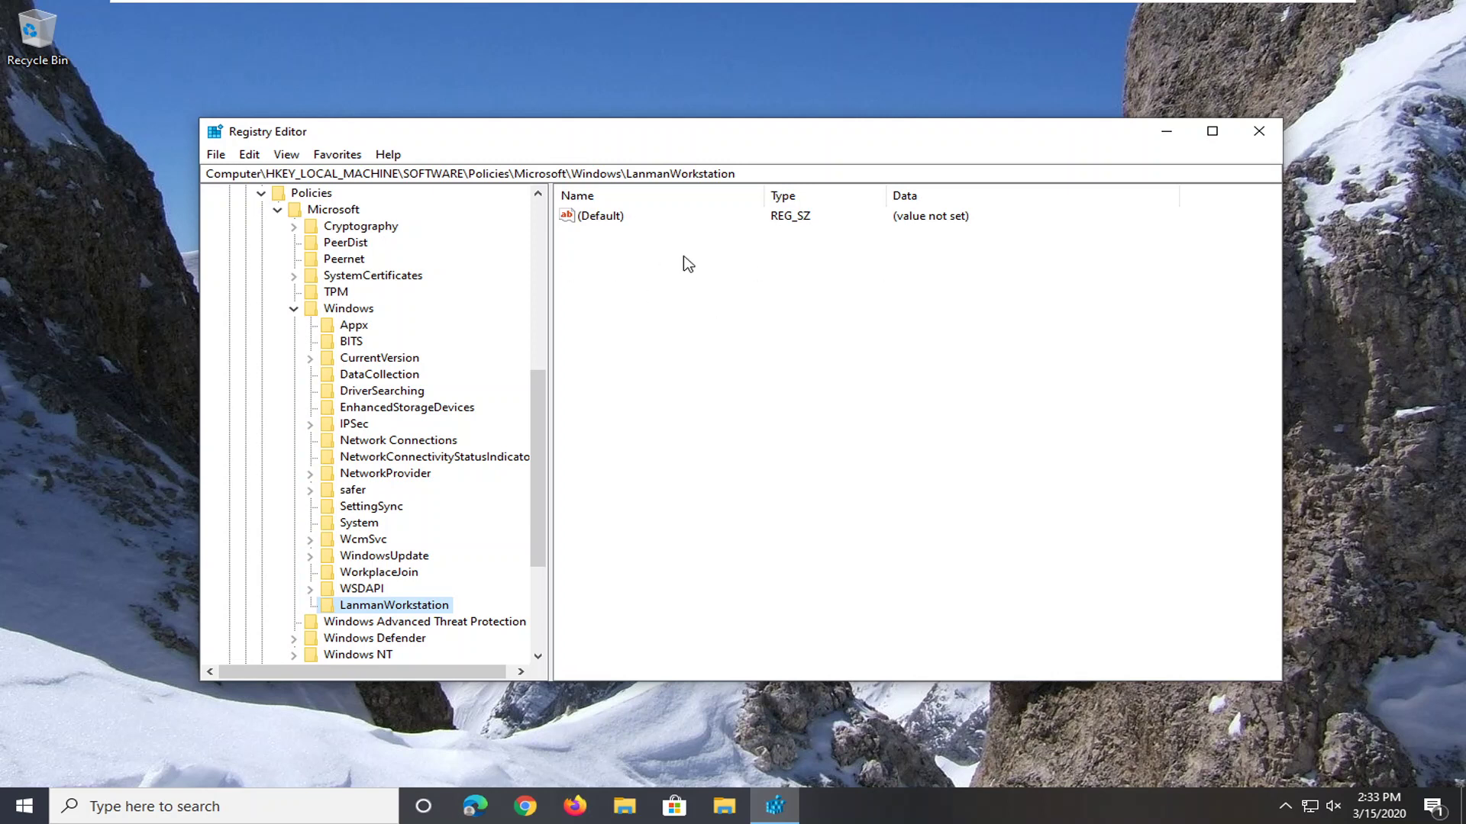
Step: Add a DWORD (32-bit) value named AllowInsecureGuestAuth to LanmanWorkstation
right_click(615, 265)
mouse_move(656, 275)
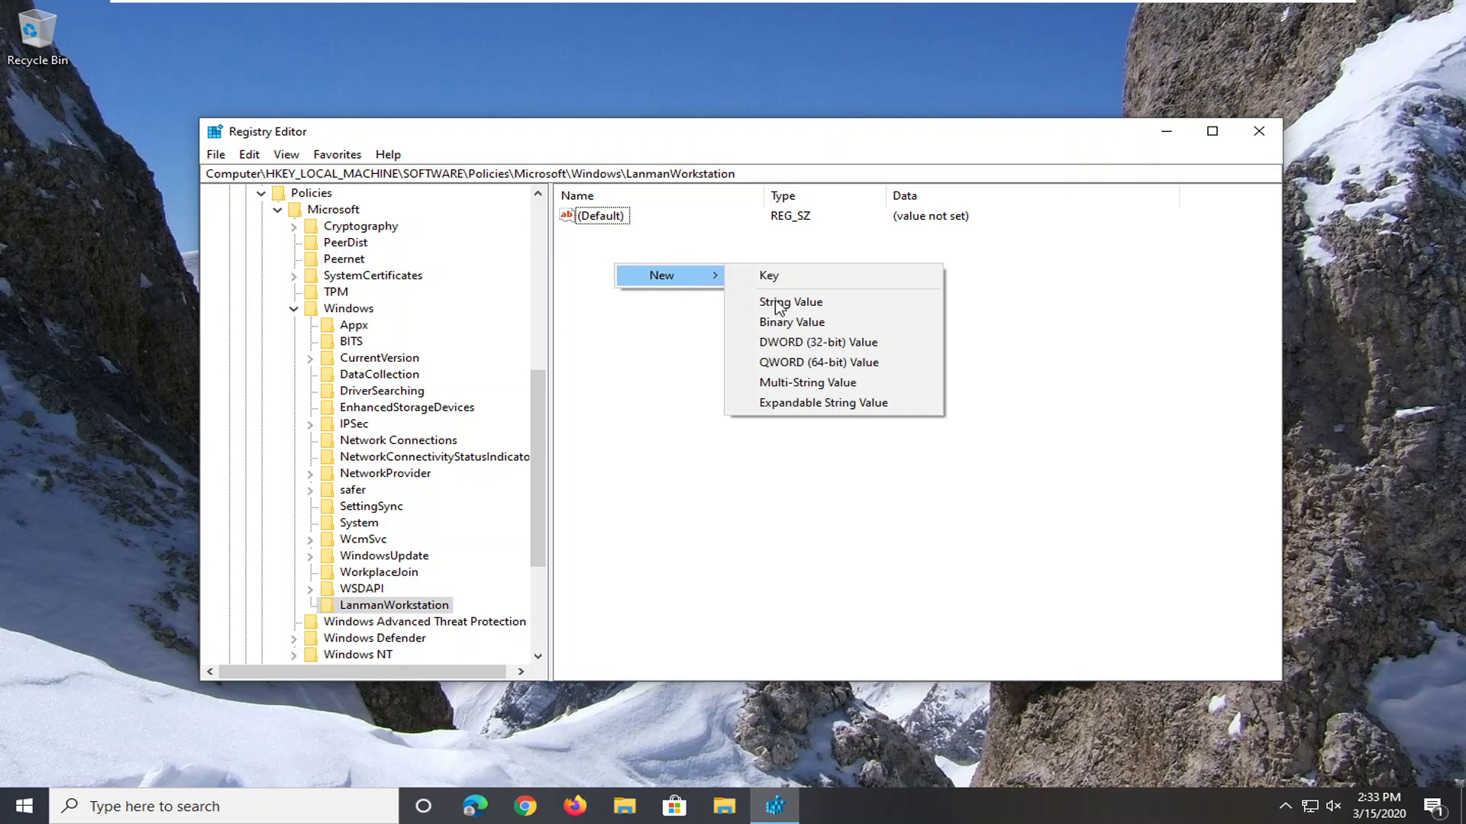
click(777, 342)
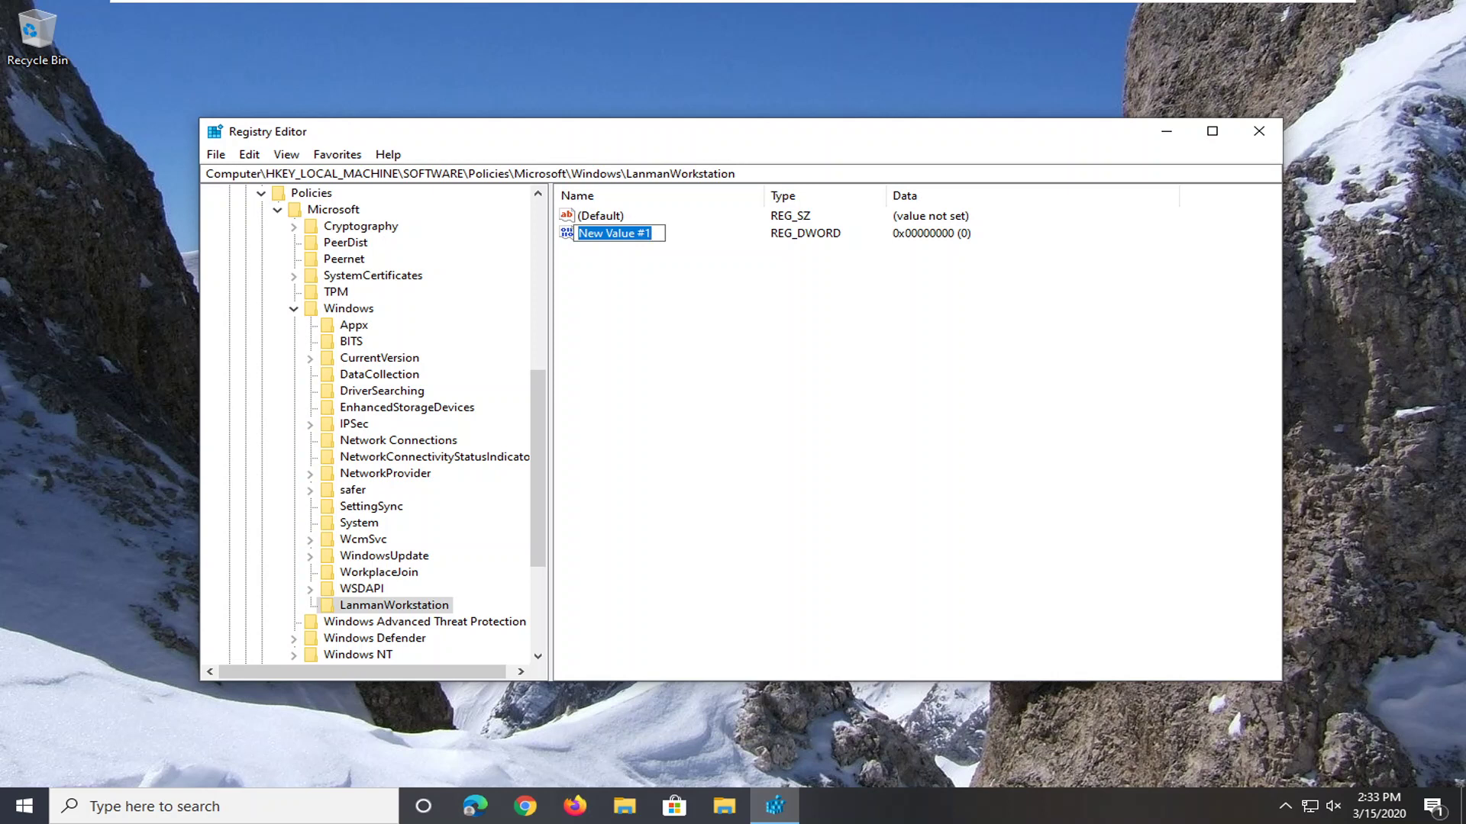
right_click(617, 239)
click(661, 311)
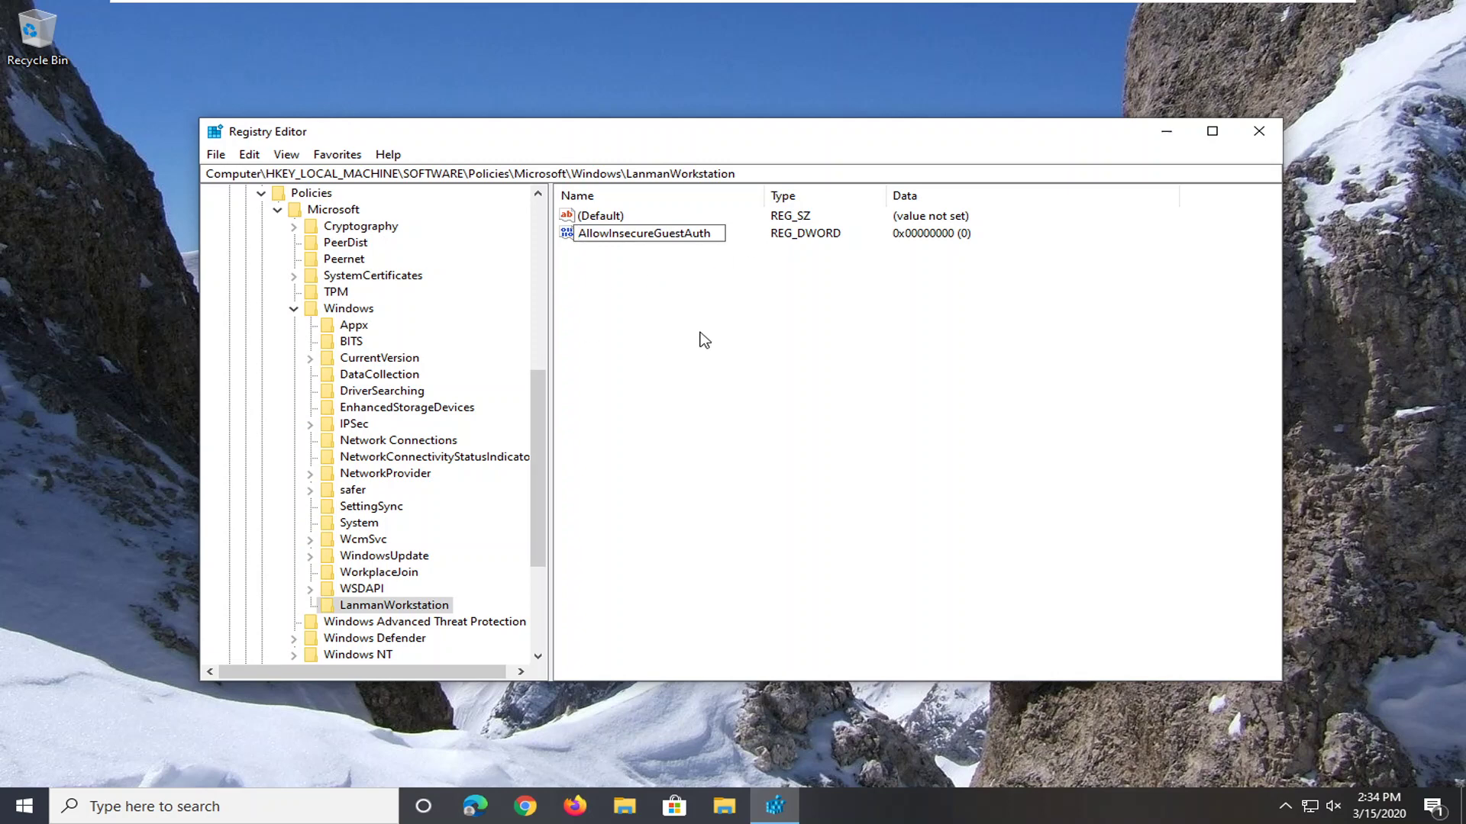
key(Return)
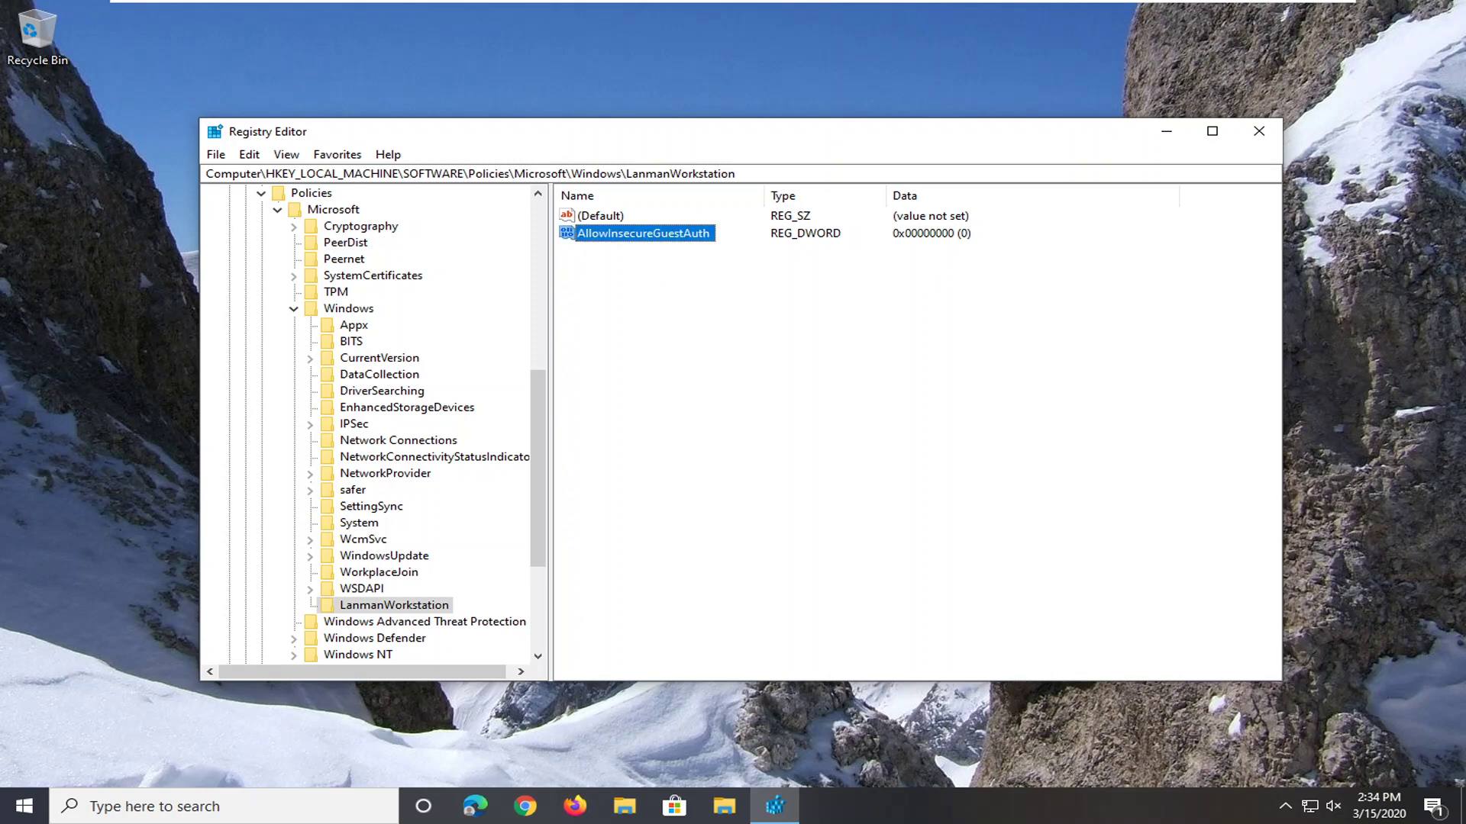
Step: Set AllowInsecureGuestAuth's value data to 1
double_click(626, 235)
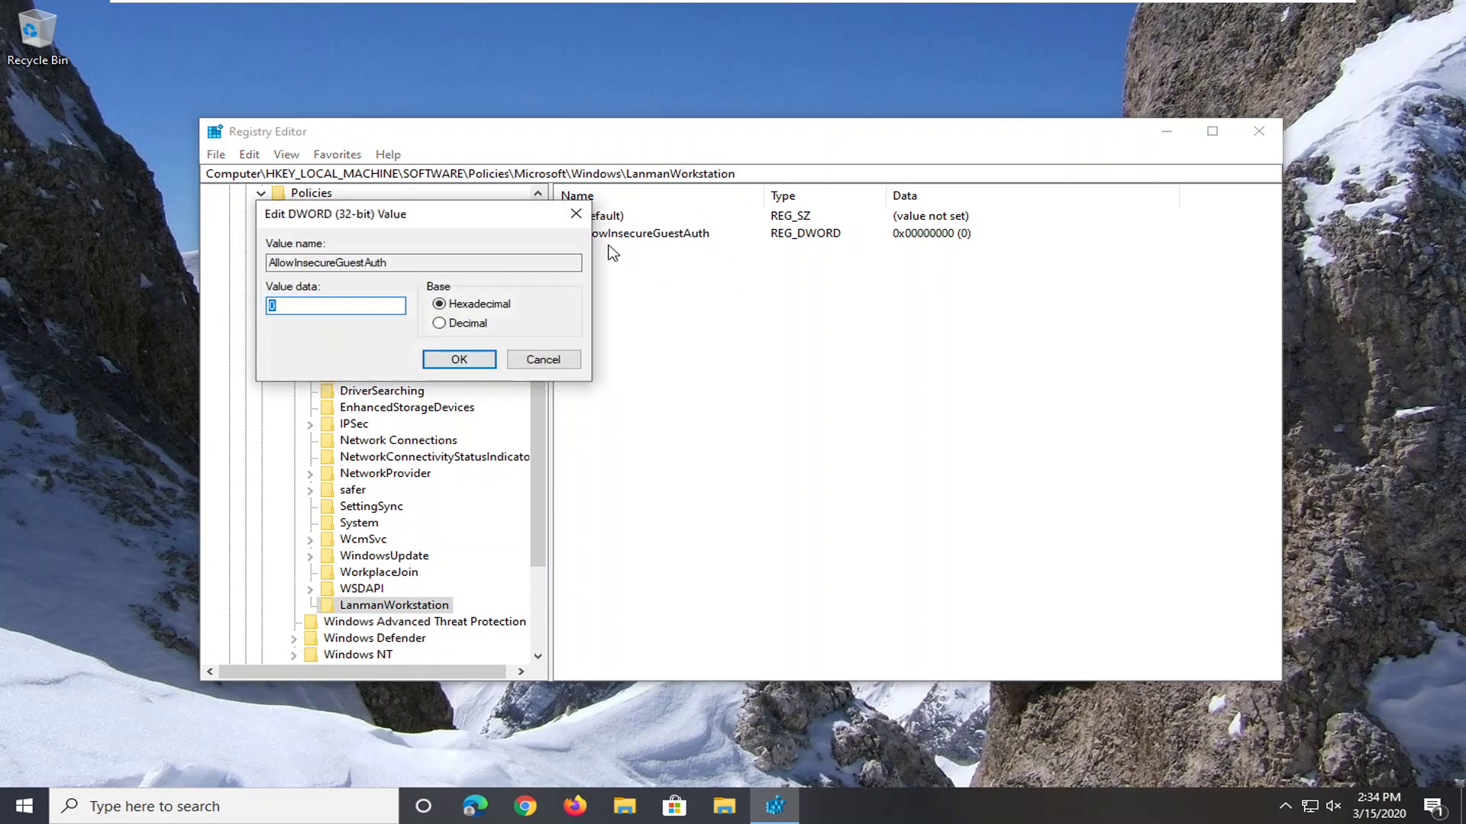
text(1)
click(456, 359)
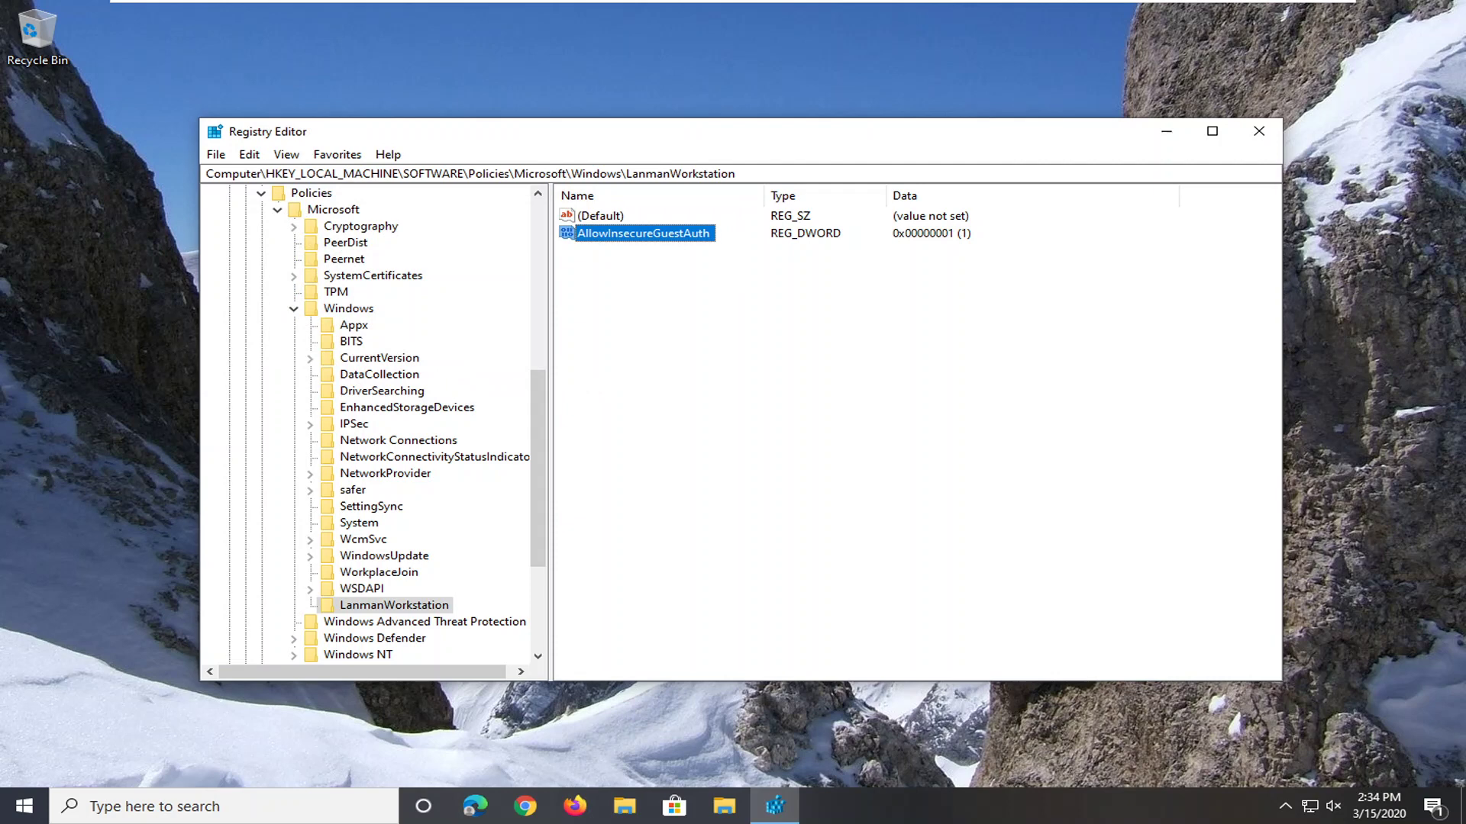
Step: Collapse Windows, Microsoft, Policies, SOFTWARE and HKEY_LOCAL_MACHINE up to Computer, then close Registry Editor
drag(539, 463, 539, 399)
click(293, 540)
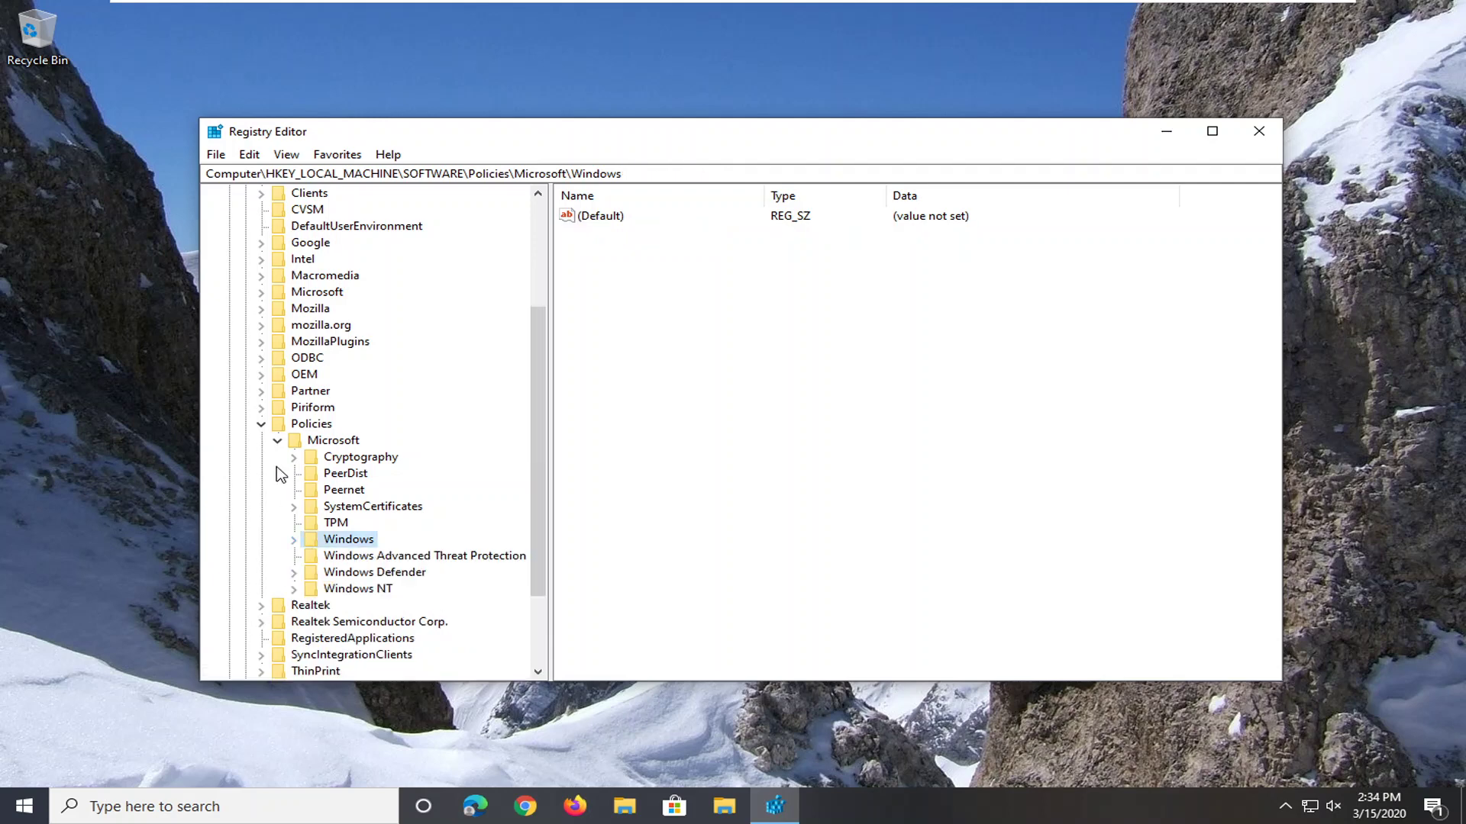
click(277, 440)
click(261, 456)
scroll(257, 309, up, 3)
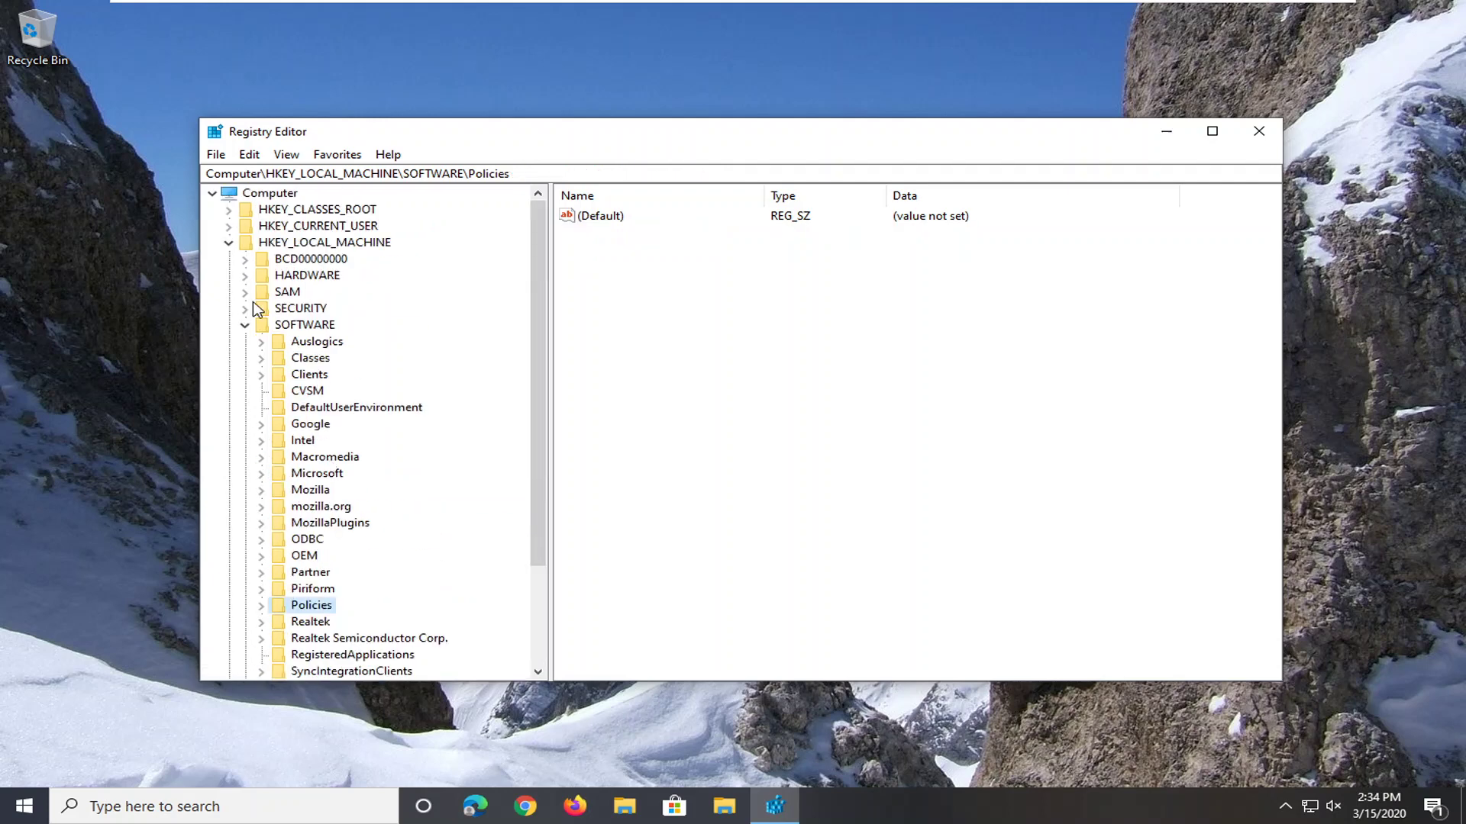
click(245, 325)
click(228, 242)
click(252, 193)
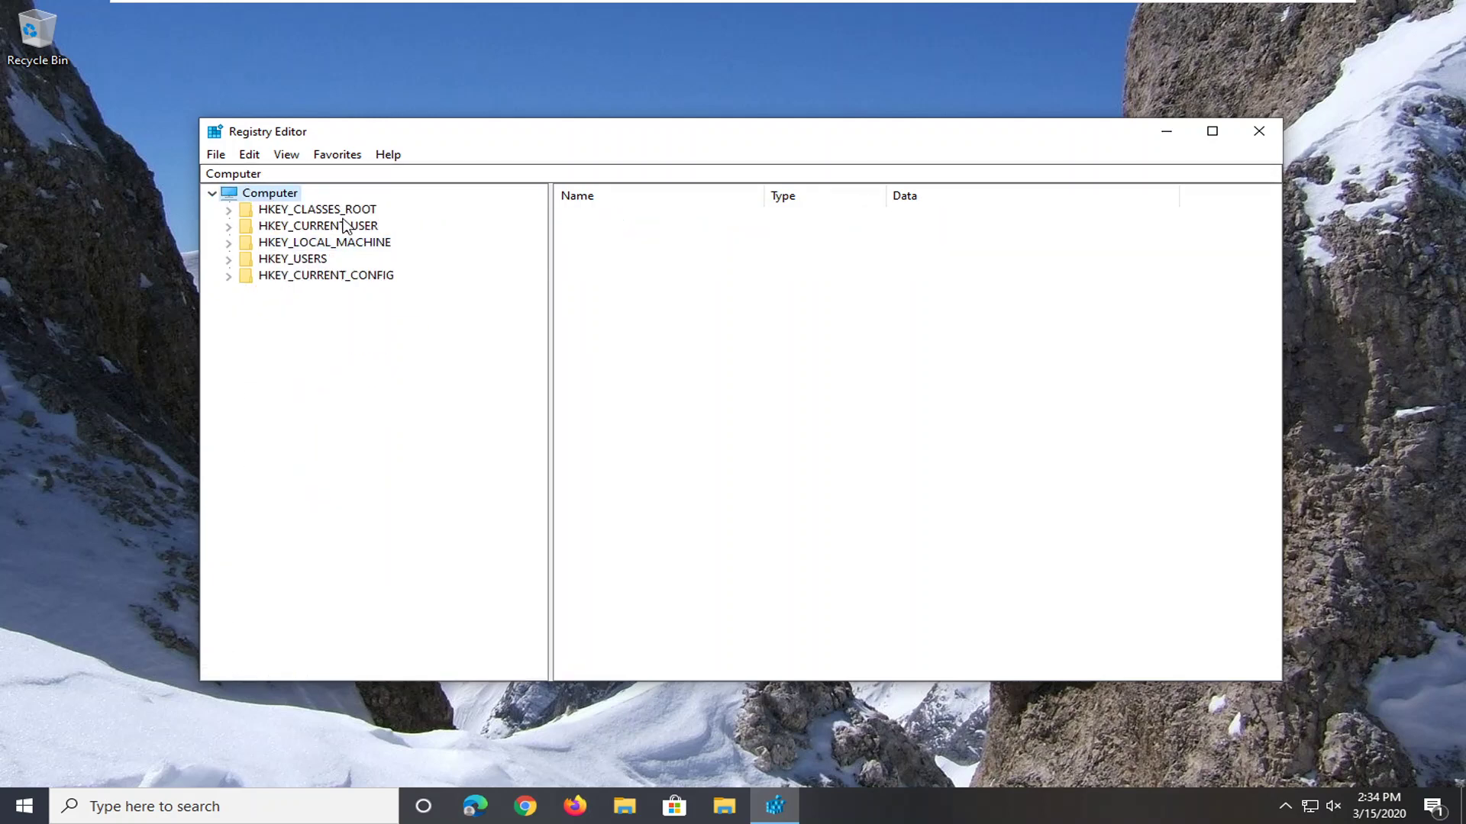
click(1259, 132)
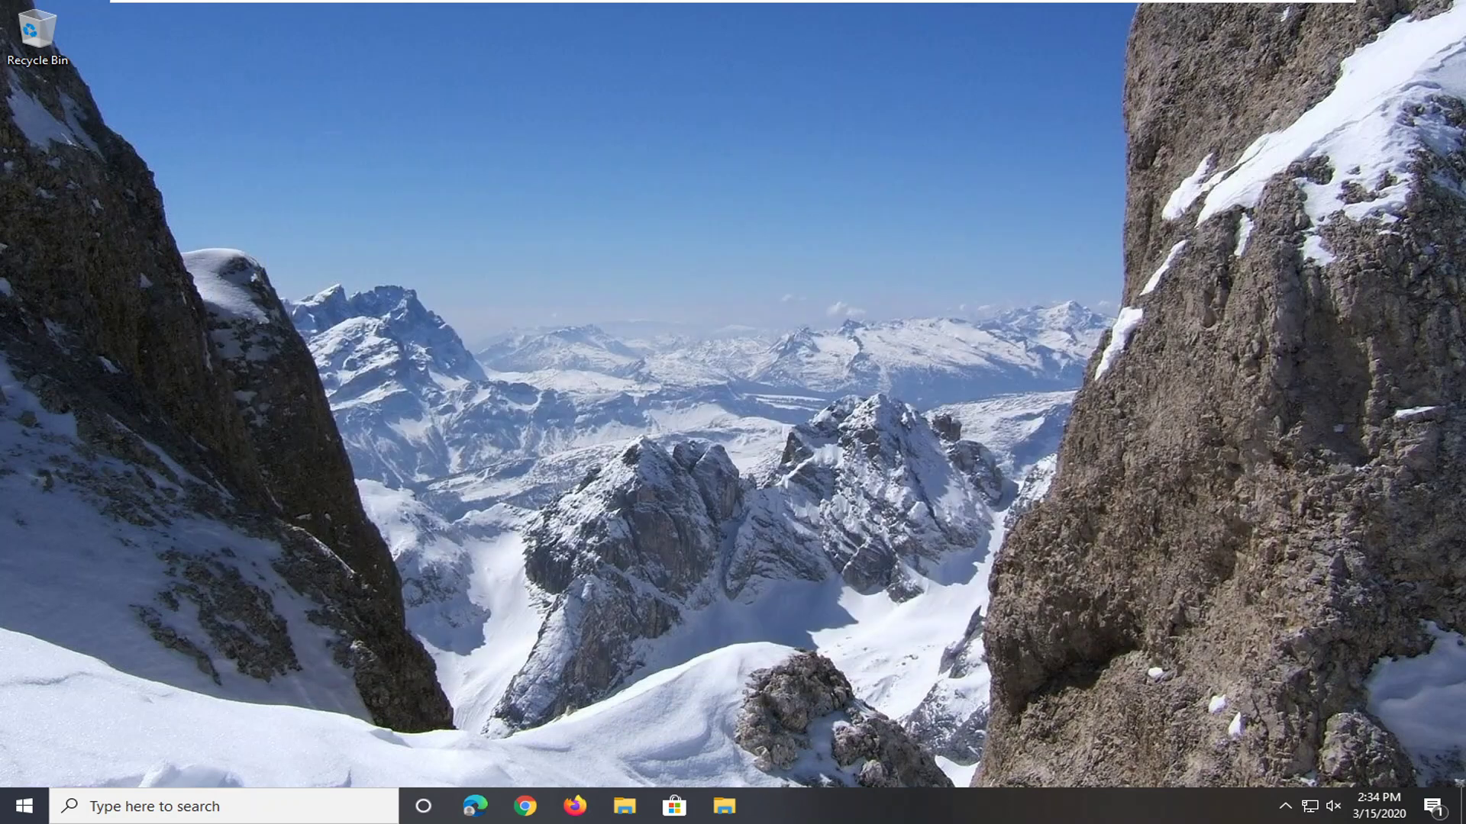